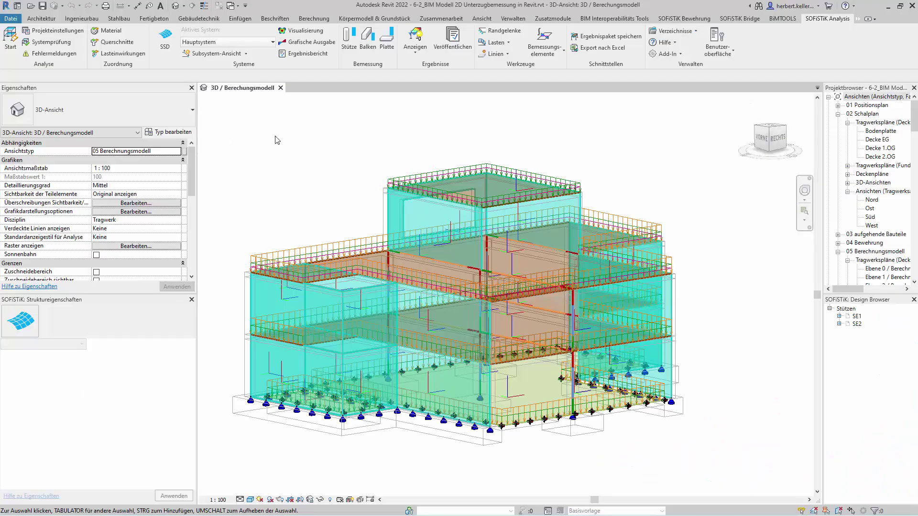
- Choose Subsystem Decke EG from the Aktives System list to open its 3D subsystem view
click(273, 43)
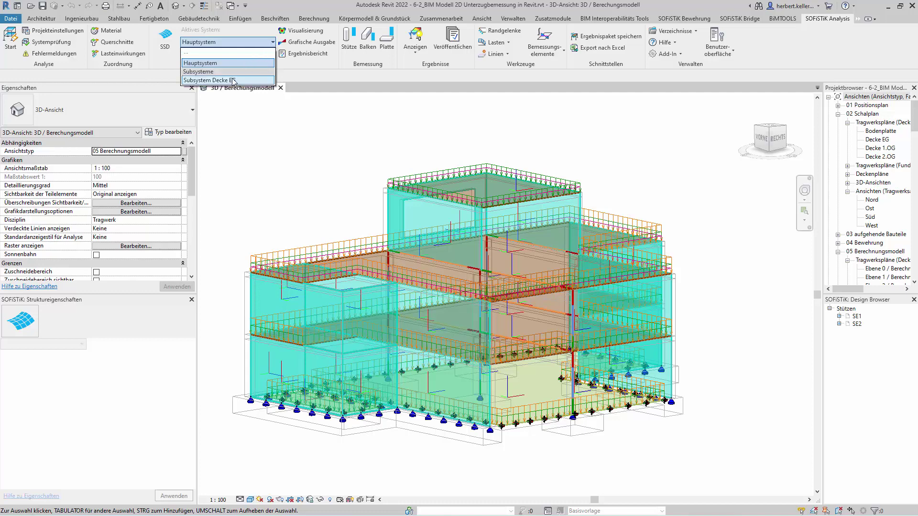
click(213, 84)
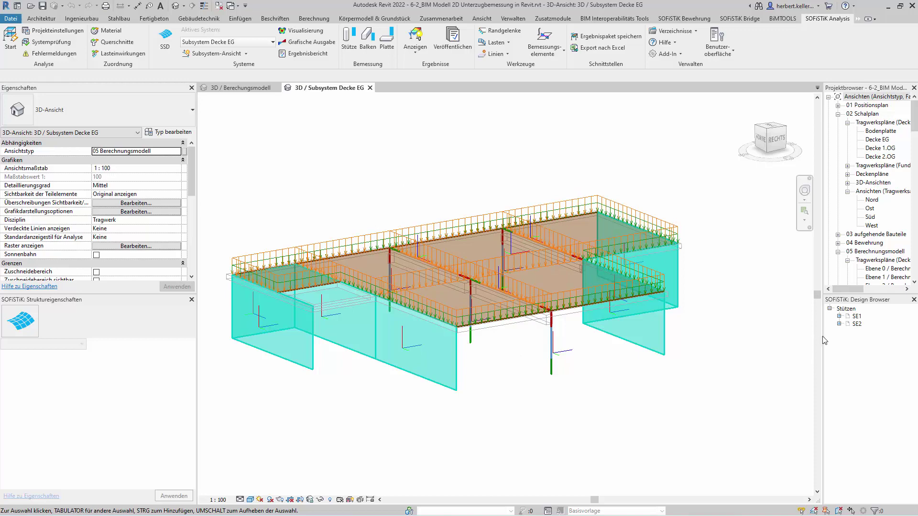
- Pick the two Unterzüge EG spans (5.750 m and 5.800 m) as one continuous beam for Bemessung > Balken
drag(823, 340, 775, 341)
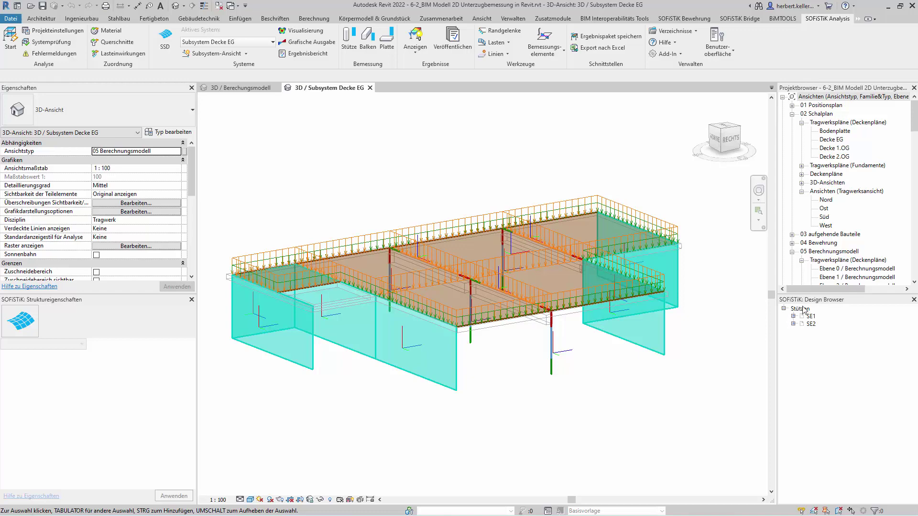
mouse_move(367, 41)
click(367, 43)
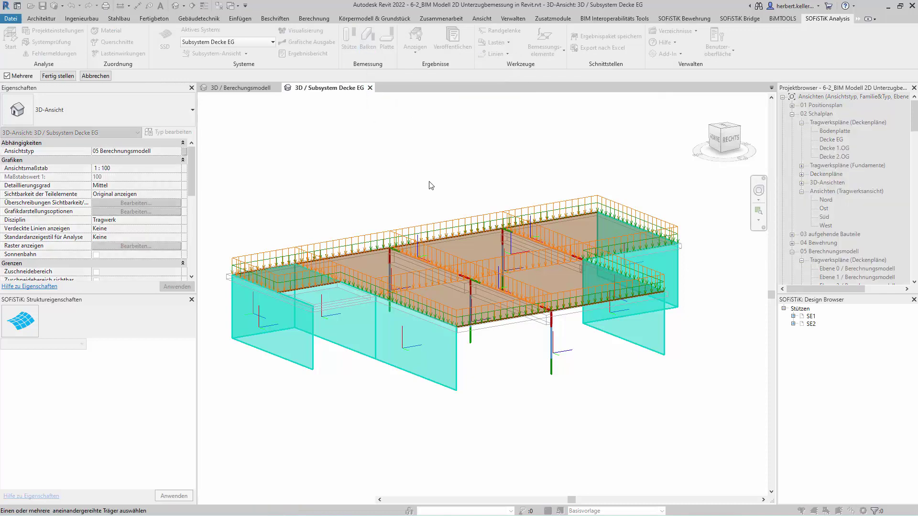
click(440, 279)
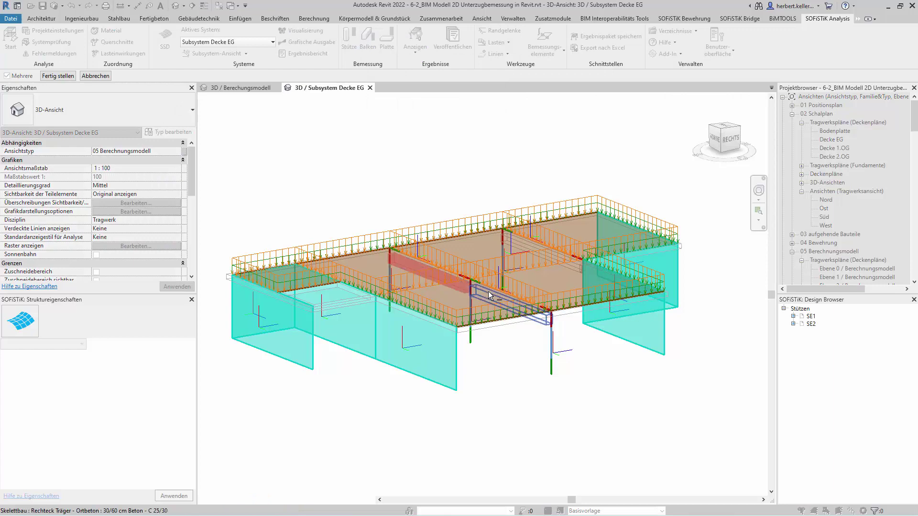
click(489, 291)
click(70, 77)
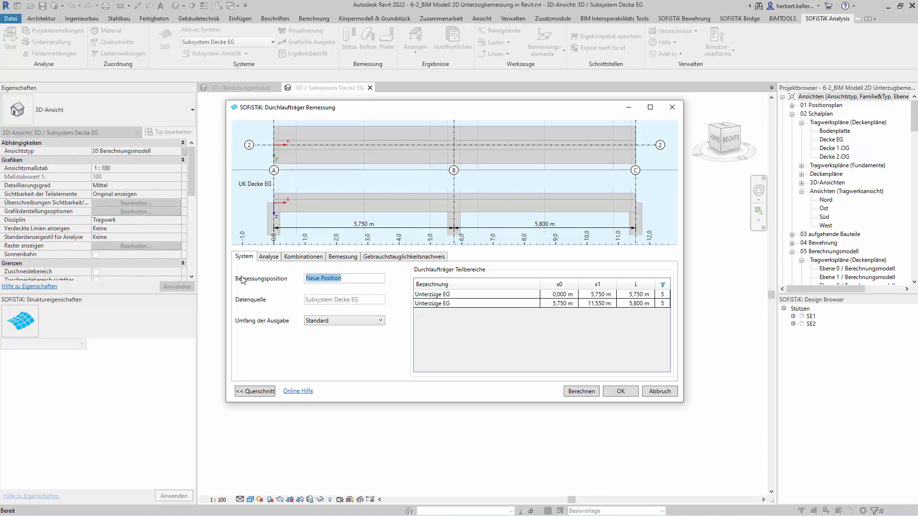
- Enter UE1 as the Bemessungsposition and show the Analyse tab with supports A, B, C
text(UE1)
click(269, 257)
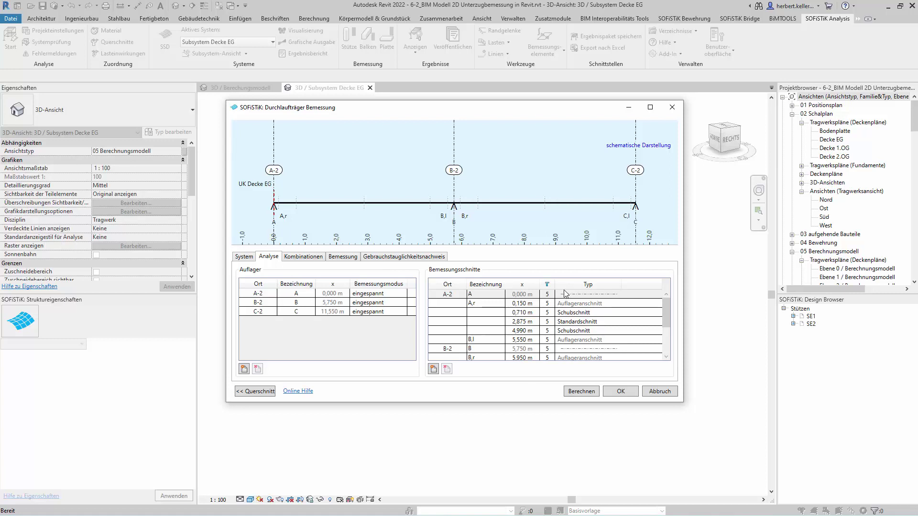
- Locate sections A-2, B-2, C-2, A,r, B,l, B,r and C,l on the beam diagram
click(585, 330)
click(499, 304)
click(586, 294)
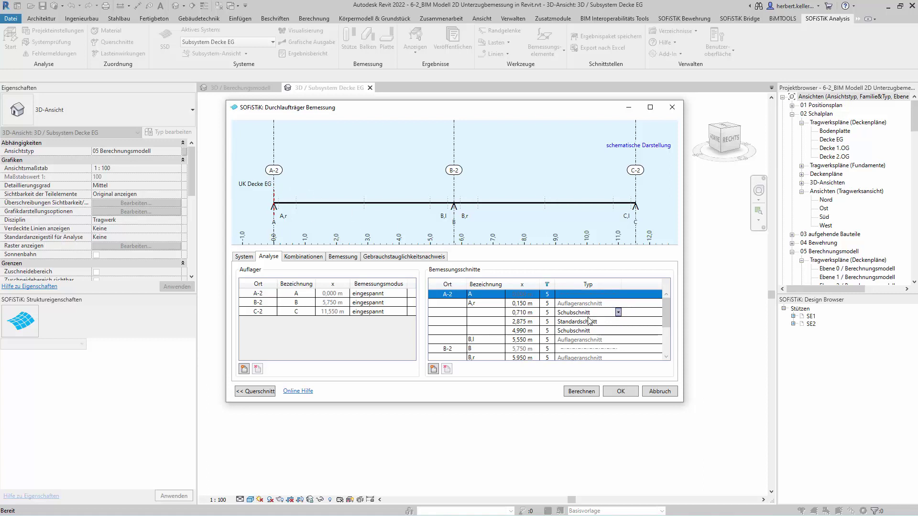
click(590, 348)
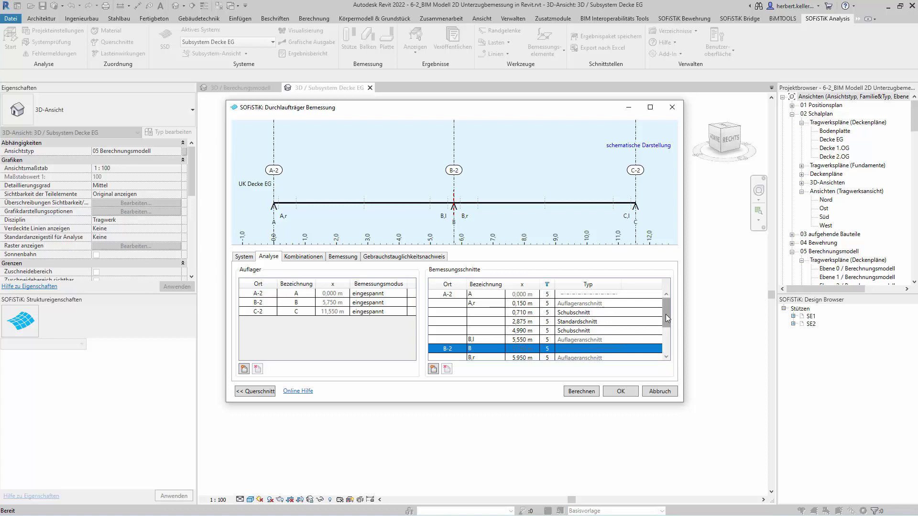
scroll(665, 314, down, 2)
click(617, 350)
drag(667, 330, 672, 290)
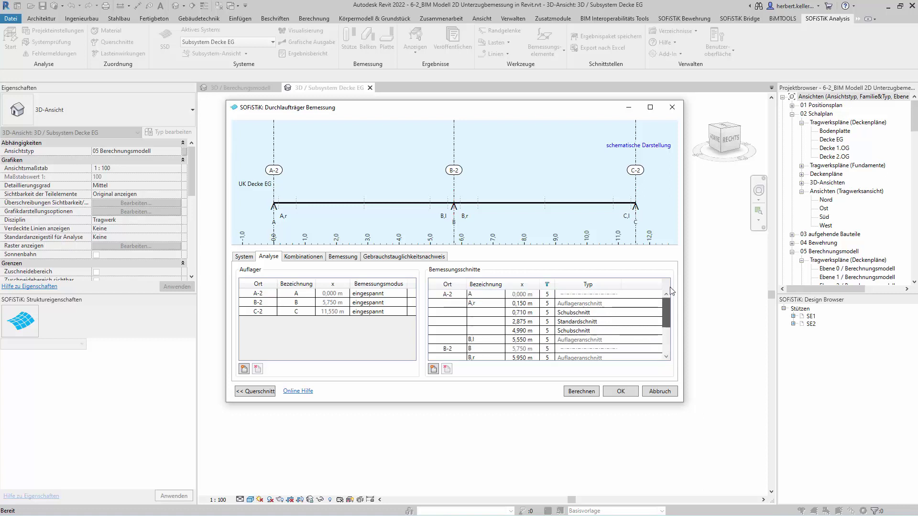
click(600, 304)
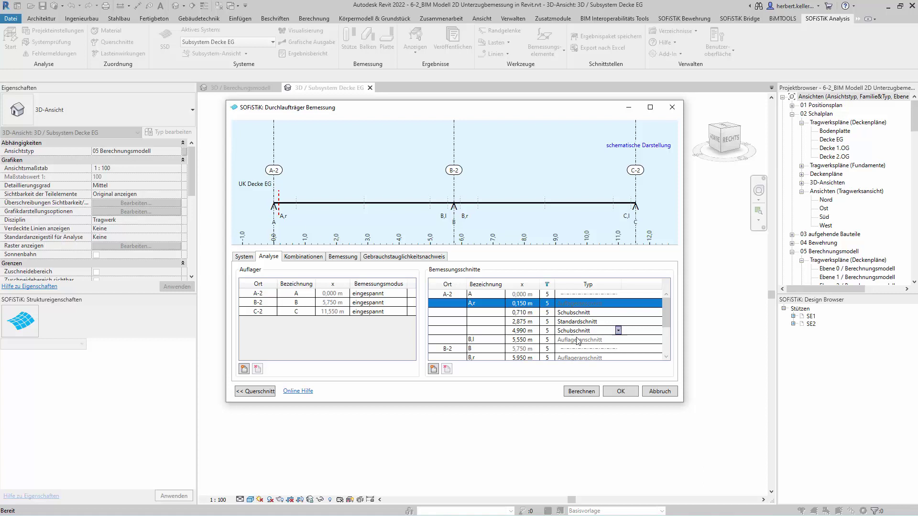
click(593, 340)
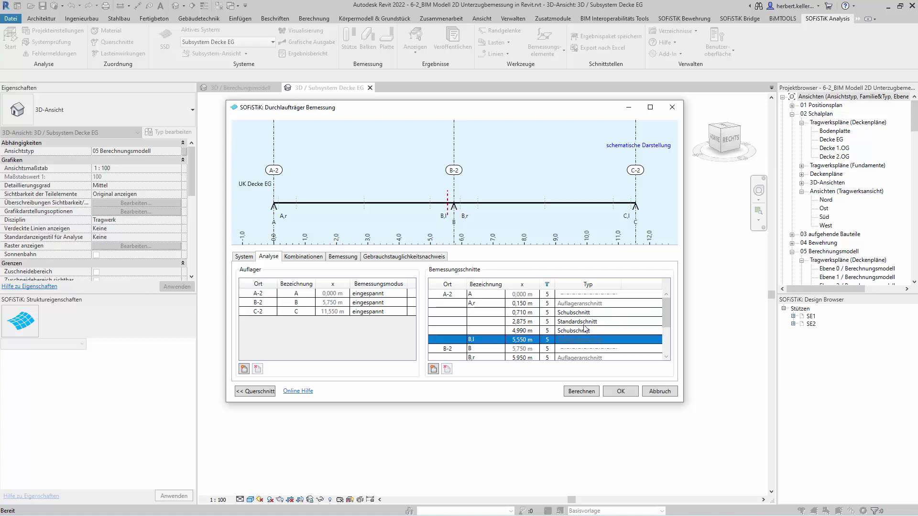
click(593, 359)
mouse_move(669, 316)
mouse_down()
mouse_move(669, 337)
mouse_move(666, 310)
mouse_up()
click(617, 340)
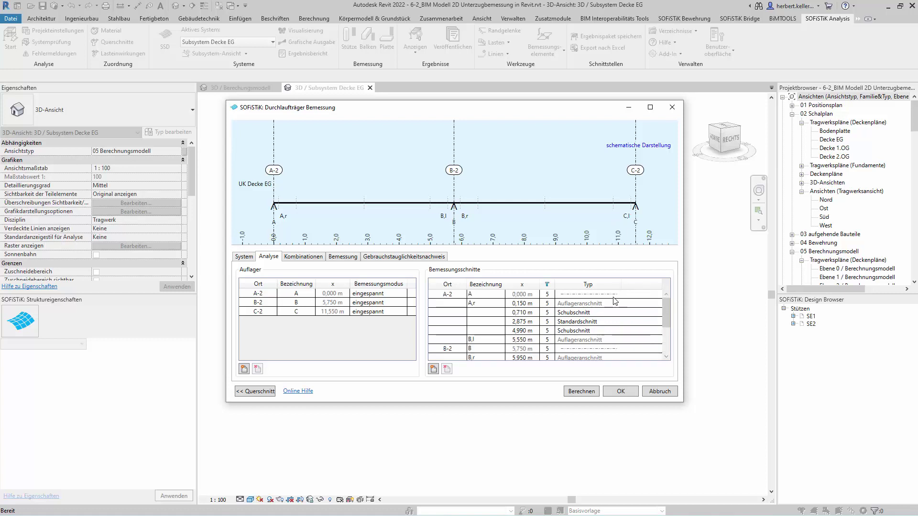
- Keep Schubschnitt for sections at 0,710, 4,990, 6,510 and 10,840 m, then view the load combinations
click(592, 314)
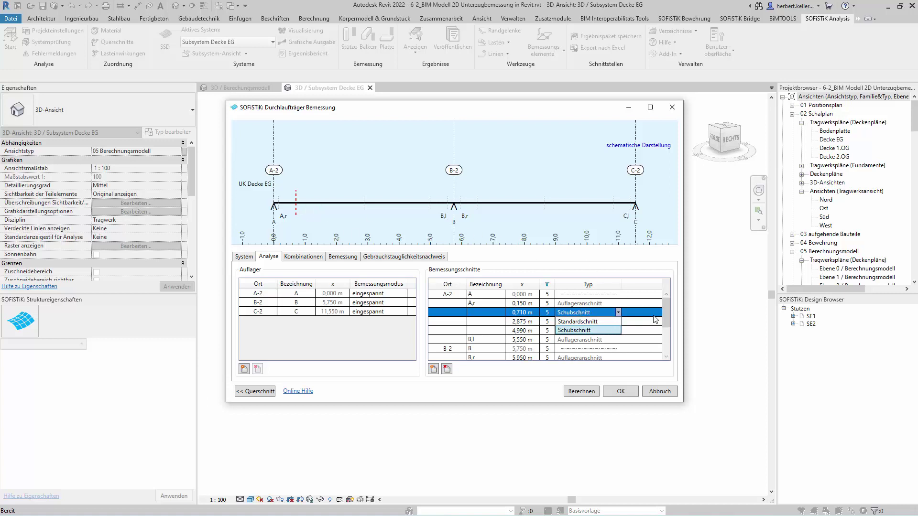
click(665, 313)
click(617, 331)
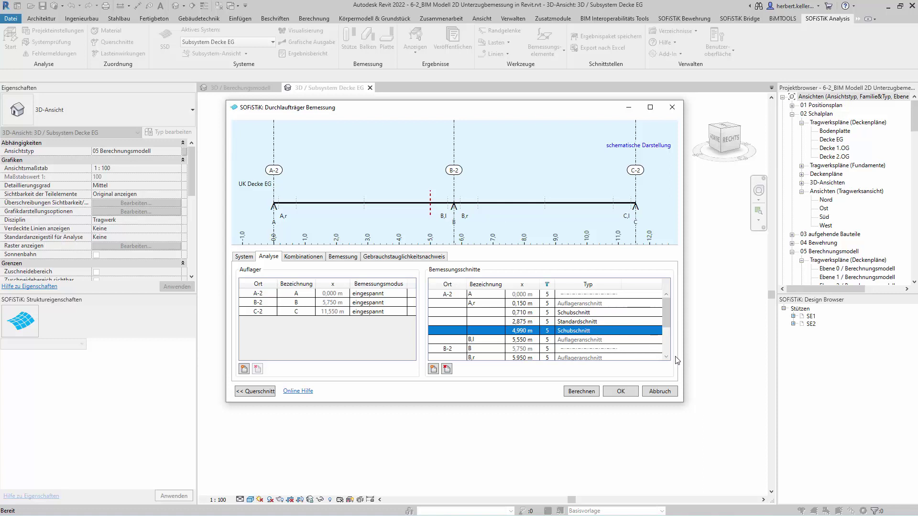
scroll(674, 358, down, 1)
scroll(674, 359, down, 2)
click(612, 340)
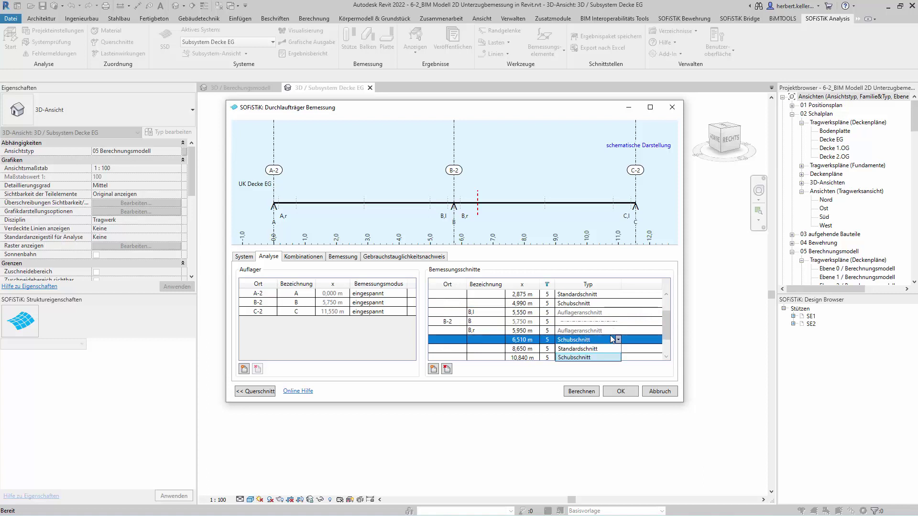
click(673, 331)
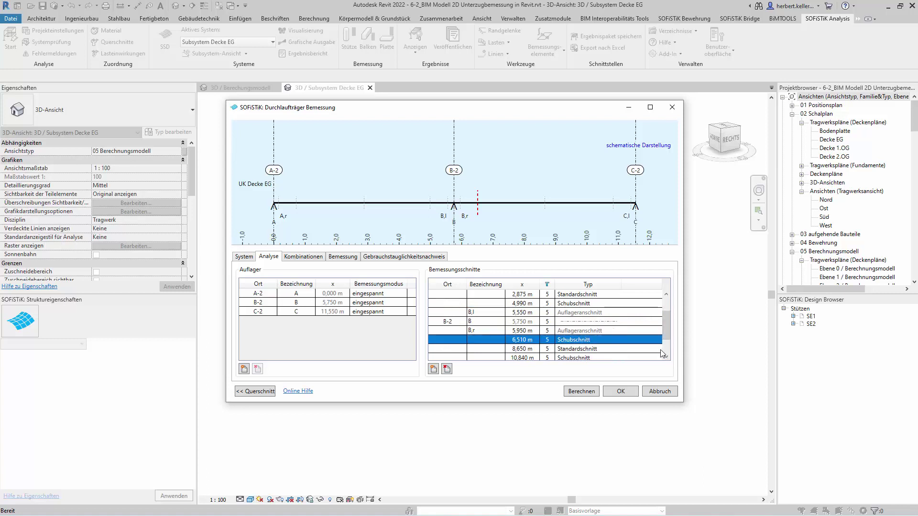
click(614, 358)
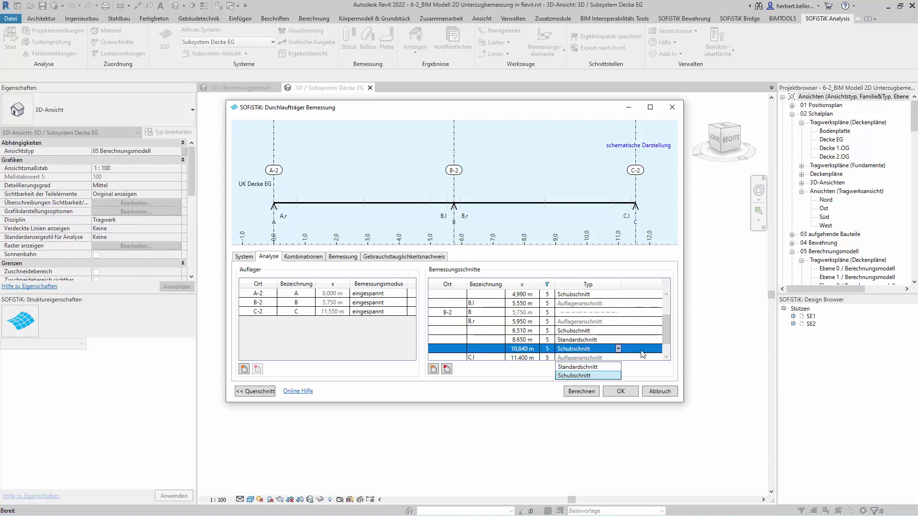
click(605, 352)
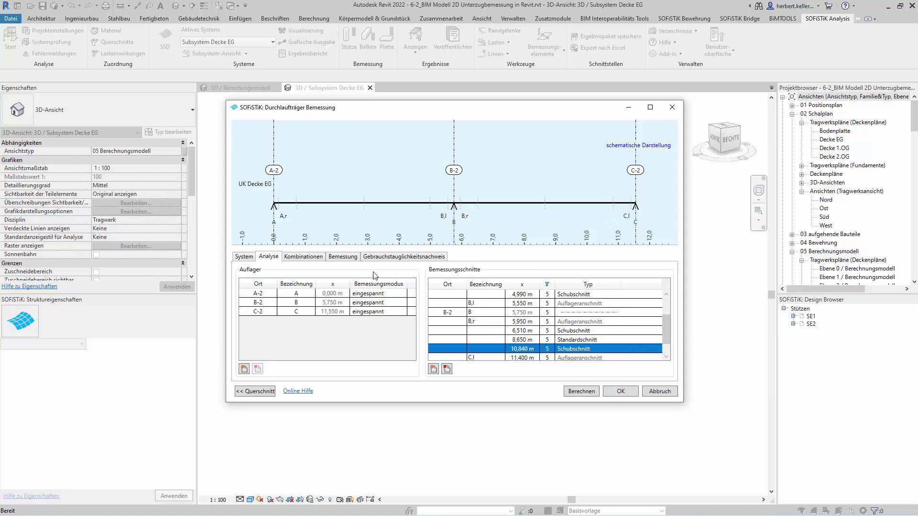
click(294, 257)
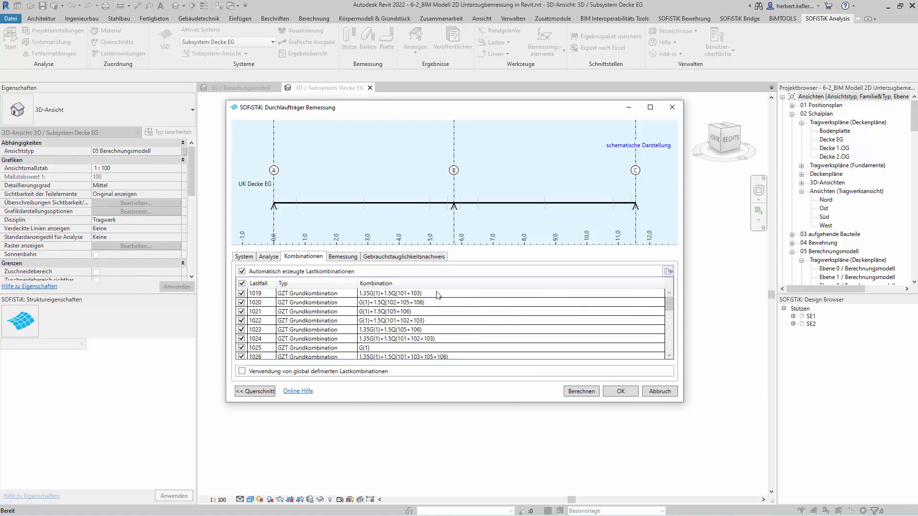
- Scroll the ULS combinations, then view the design parameters and Gebrauchstauglichkeitsnachweis settings
scroll(333, 313, down, 2)
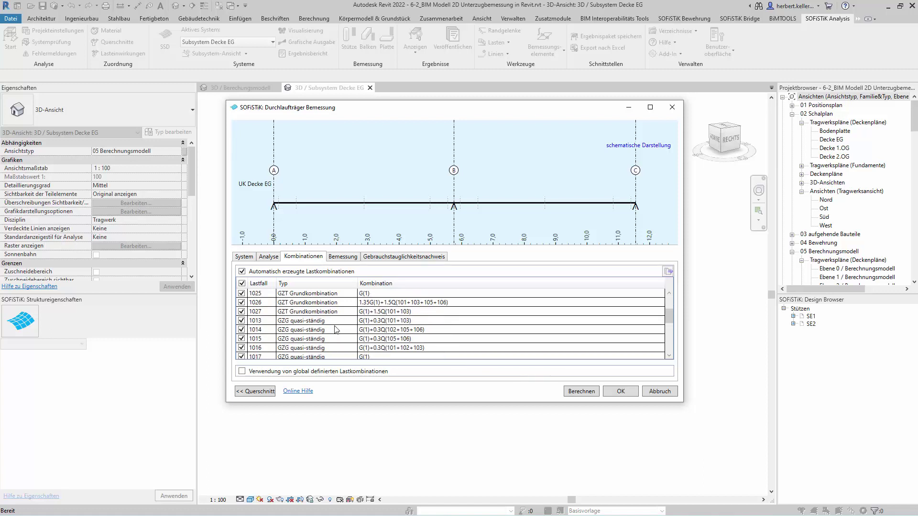
scroll(359, 326, down, 1)
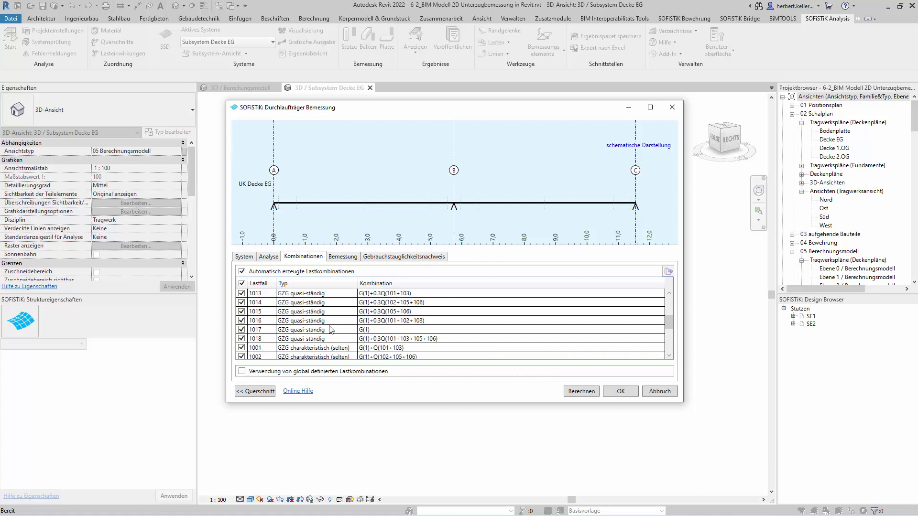
scroll(325, 357, down, 1)
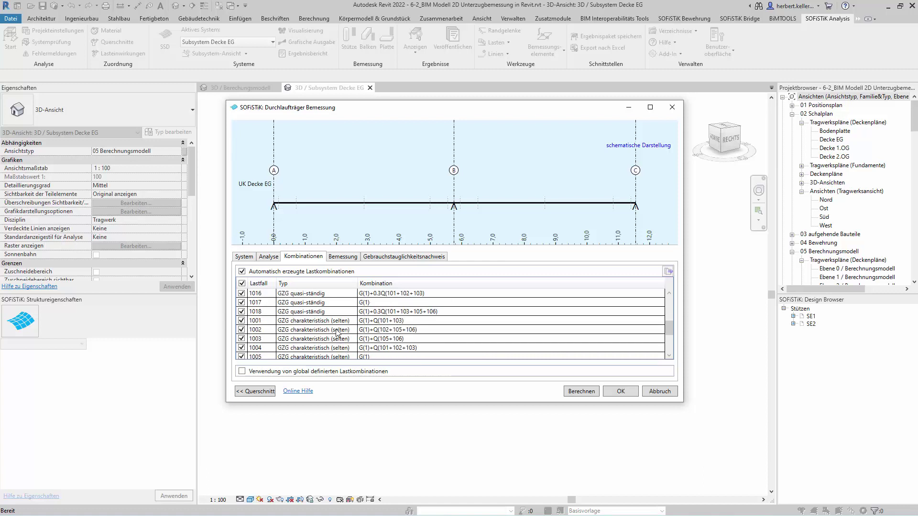
scroll(293, 341, up, 1)
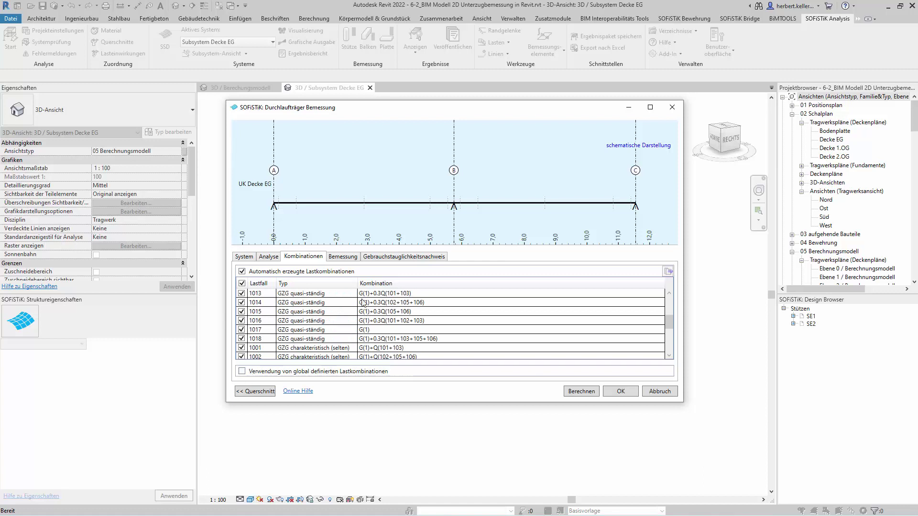
click(343, 256)
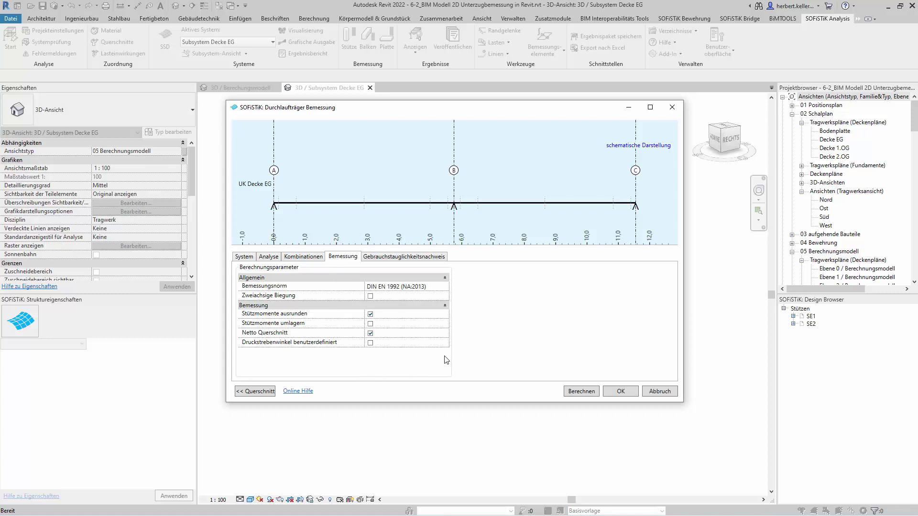
click(393, 257)
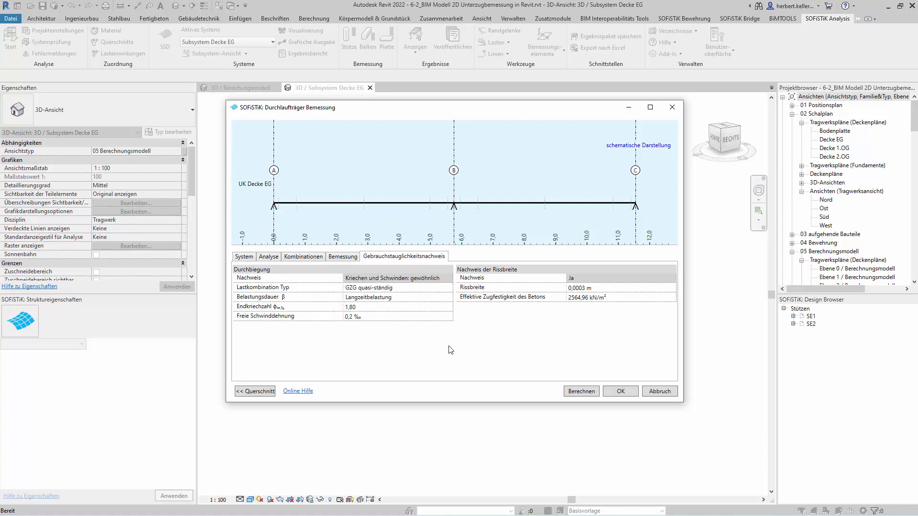
- Try the extended deflection check, then keep the ordinary 'gewöhnlich' creep and shrinkage check
click(450, 278)
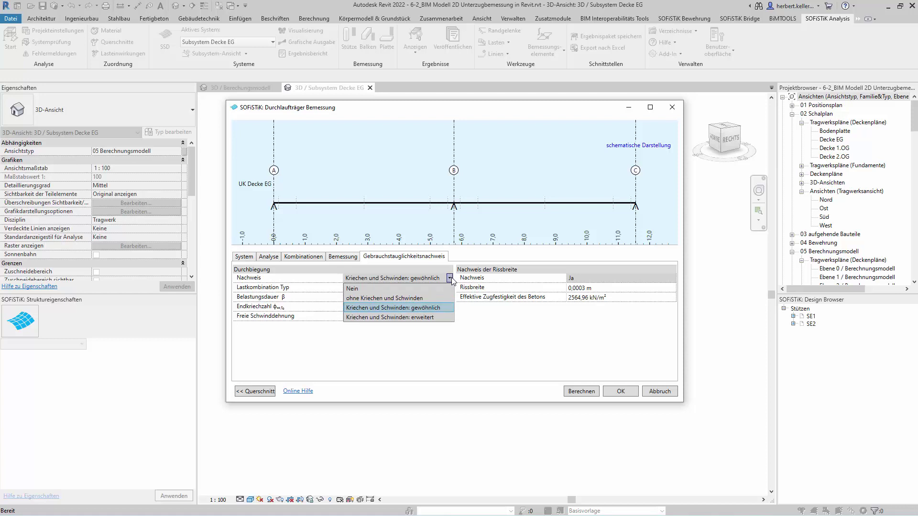
click(378, 317)
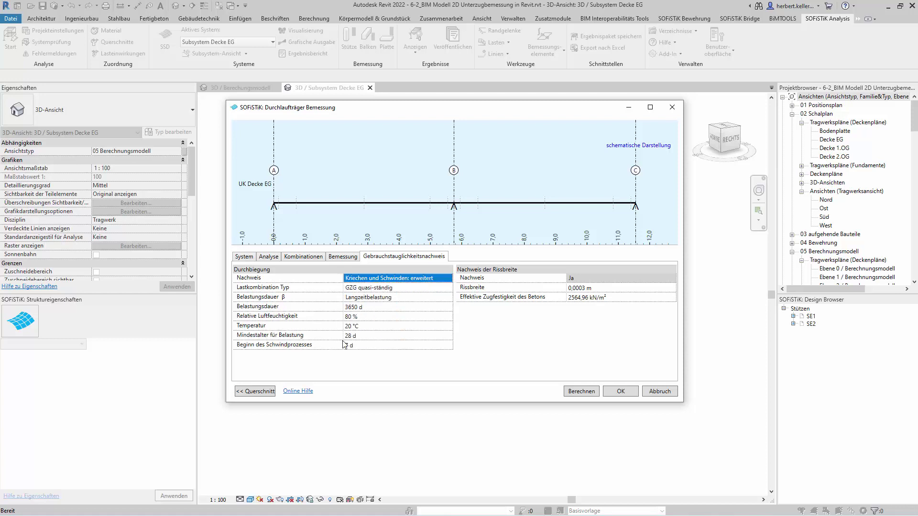
click(449, 278)
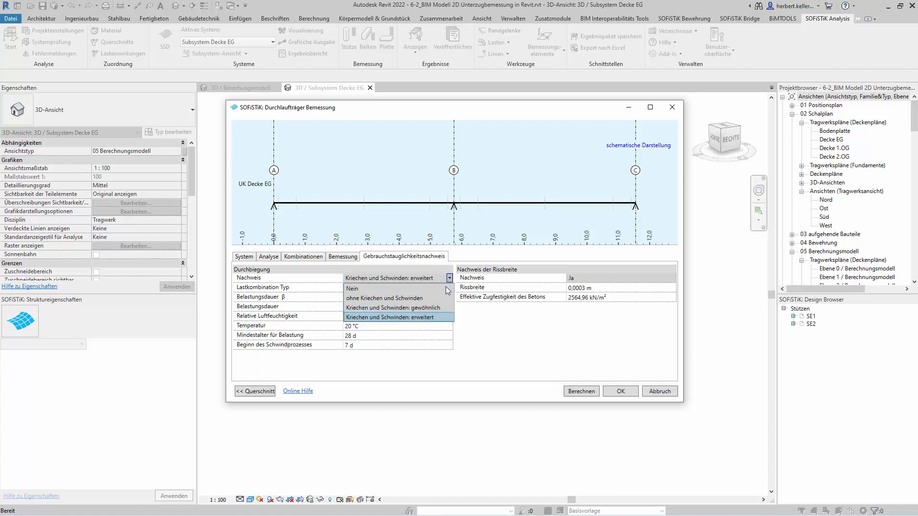
click(416, 308)
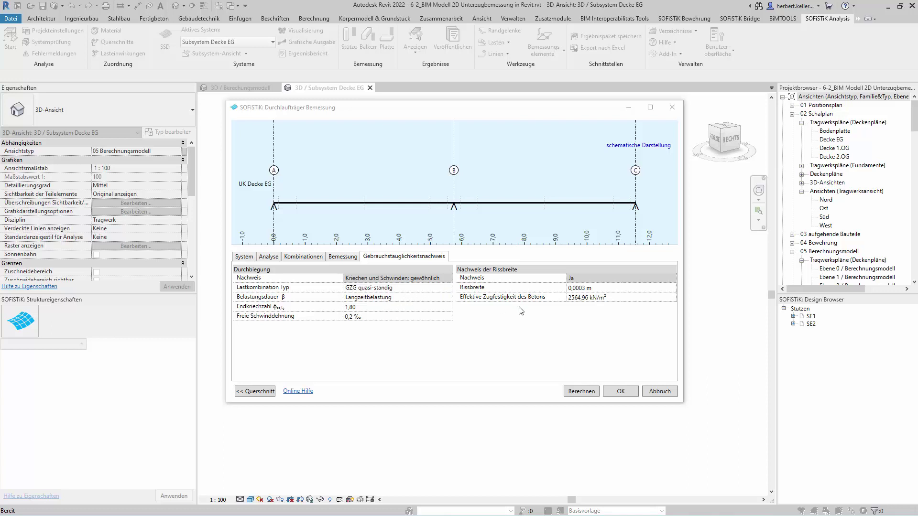
- Set Rissbreite to 0.0004 m, run the UE1 beam design and open its report
click(584, 288)
text(4)
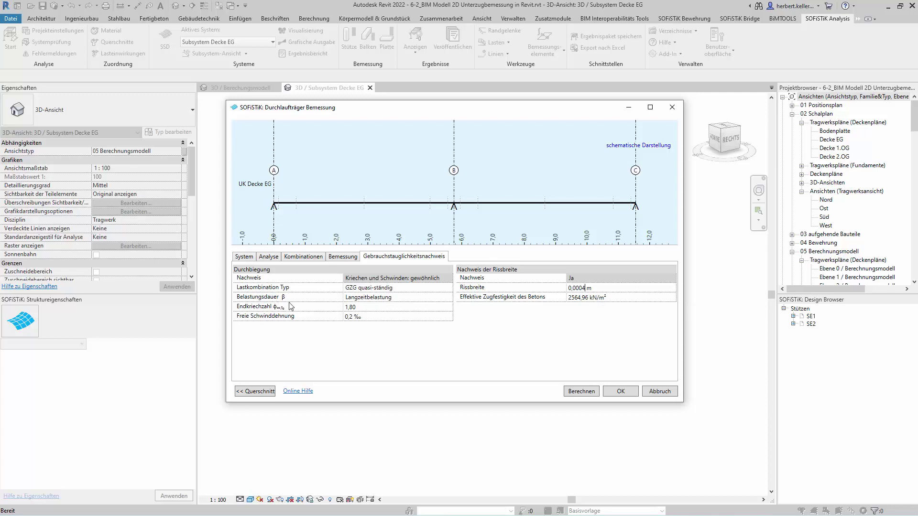
click(592, 392)
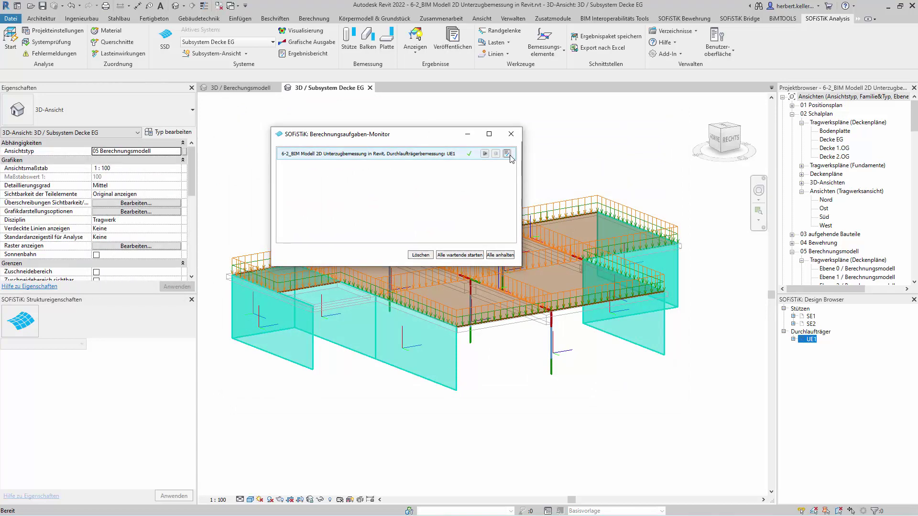
click(506, 153)
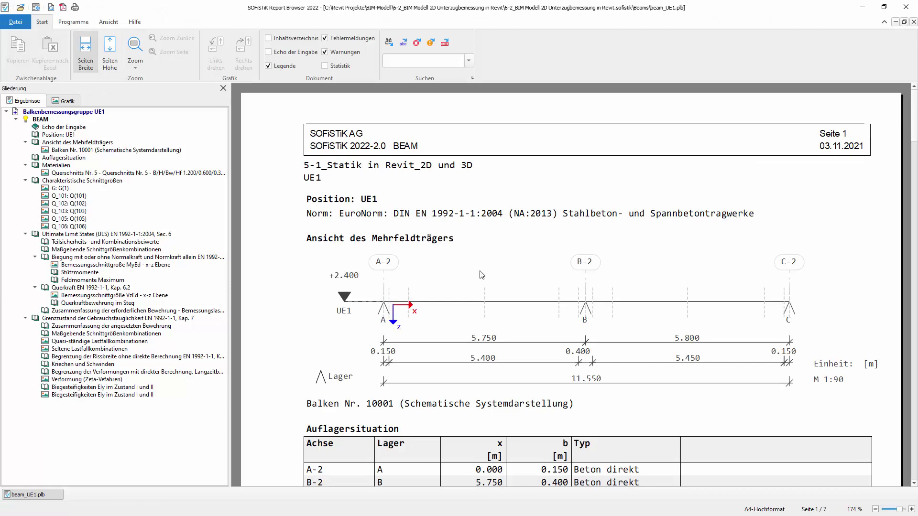
- Scroll the beam_UE1 report through supports, Schnittgrößen and ULS tables to the page 3 MyEd diagram
scroll(774, 251, down, 2)
scroll(824, 248, down, 3)
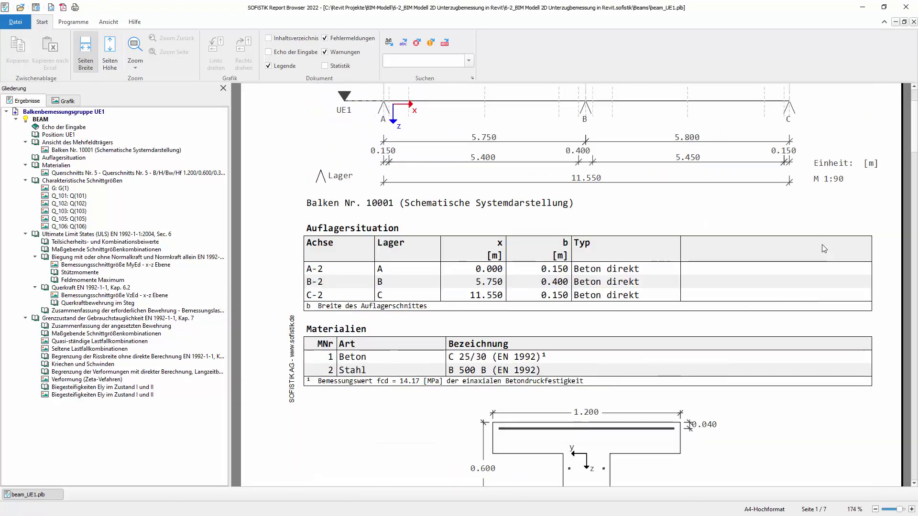
scroll(771, 286, down, 3)
scroll(772, 287, down, 4)
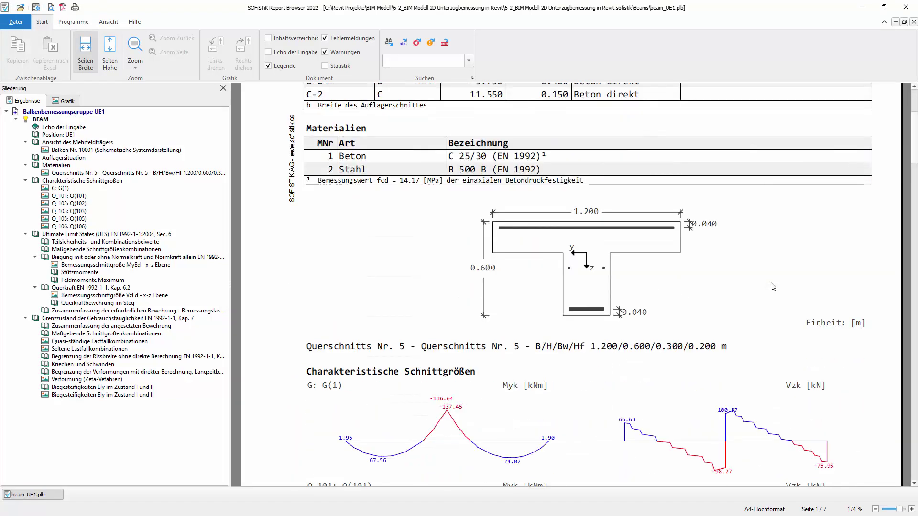
scroll(812, 272, down, 3)
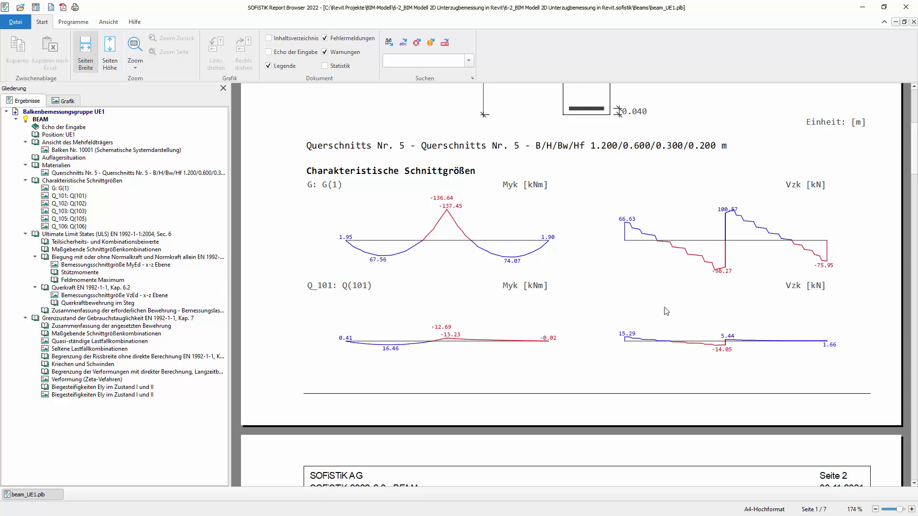
scroll(753, 305, down, 3)
scroll(753, 306, down, 3)
scroll(749, 304, down, 3)
scroll(745, 302, down, 3)
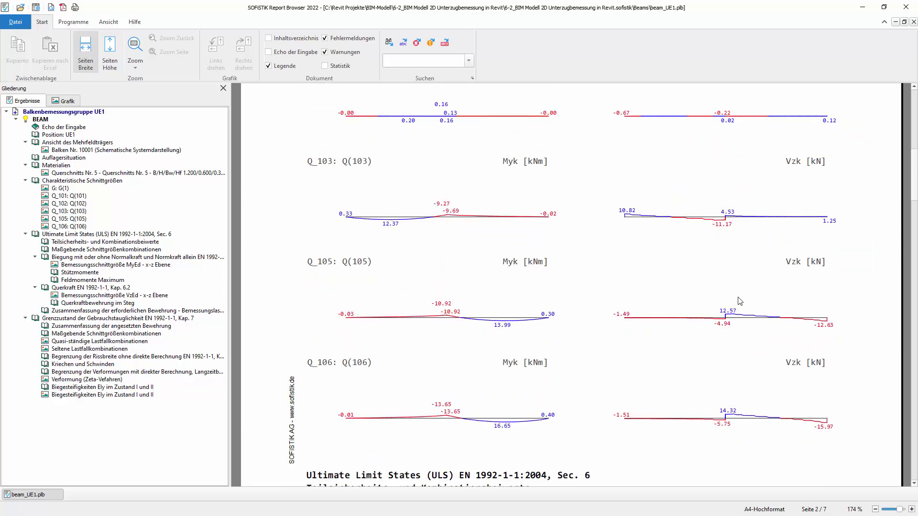
scroll(740, 300, down, 4)
scroll(740, 301, down, 2)
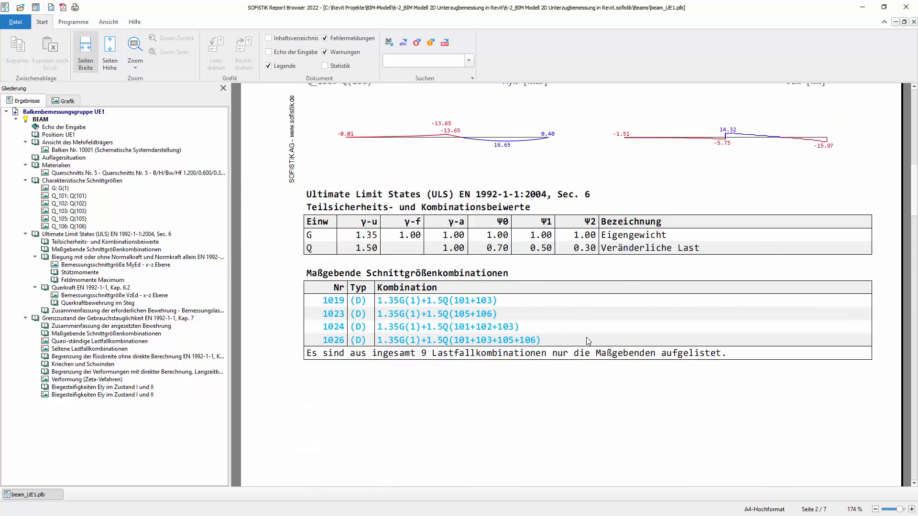
scroll(586, 340, down, 2)
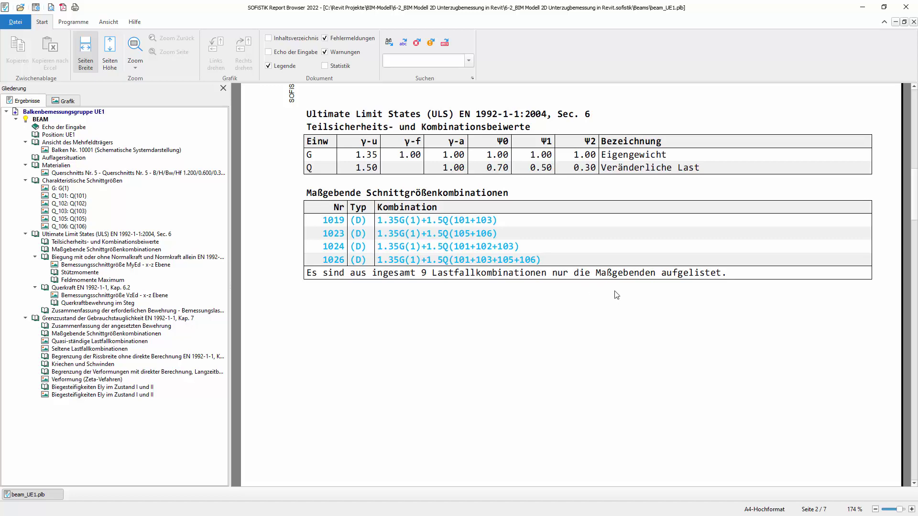
scroll(726, 285, down, 3)
scroll(726, 285, down, 3)
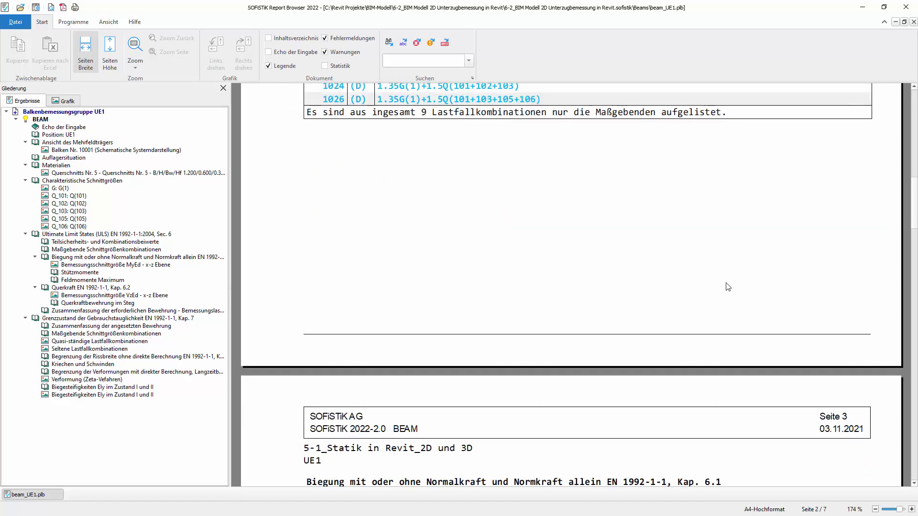
scroll(728, 287, down, 2)
scroll(729, 287, down, 3)
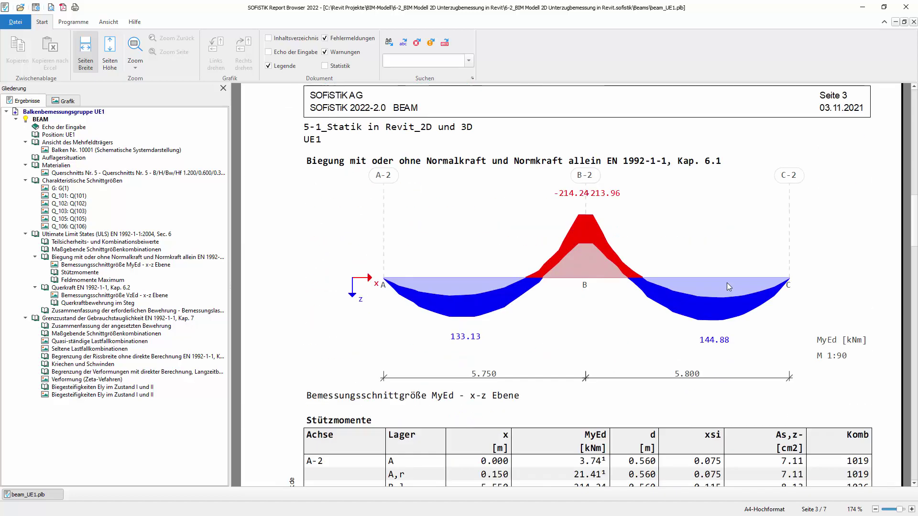
- Scroll through the Stützmomente, Querkraft and Zusammenfassung tables down to page 5
scroll(728, 286, down, 2)
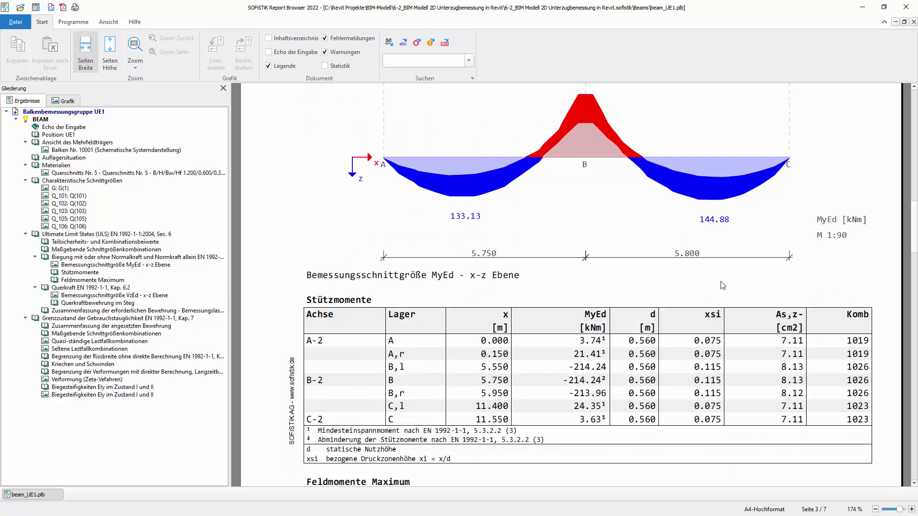
scroll(682, 282, down, 1)
scroll(682, 282, down, 3)
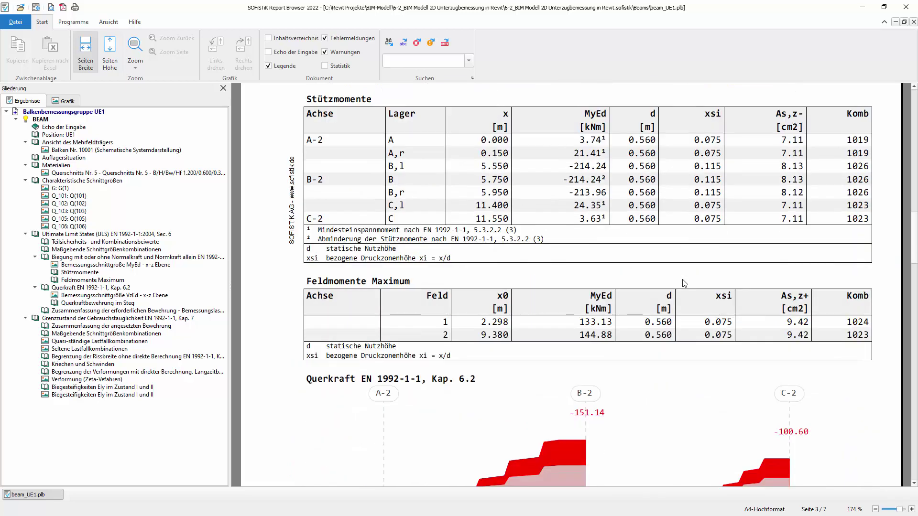
scroll(683, 283, down, 2)
scroll(684, 283, down, 4)
scroll(684, 283, down, 1)
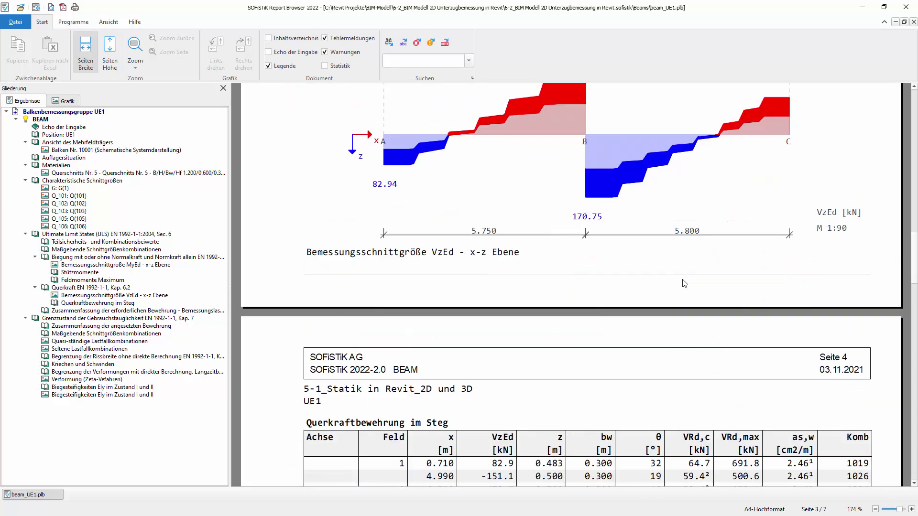
scroll(683, 283, down, 3)
scroll(684, 283, down, 3)
scroll(684, 283, down, 1)
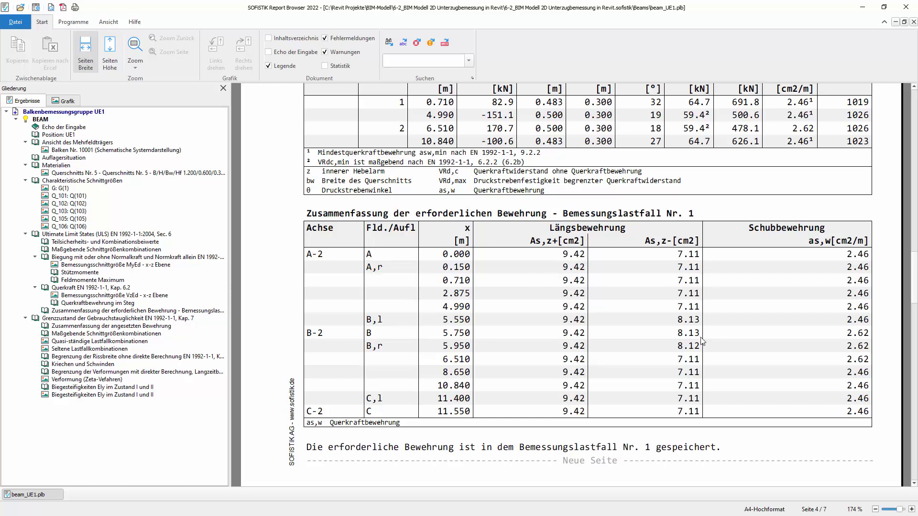
scroll(736, 289, down, 3)
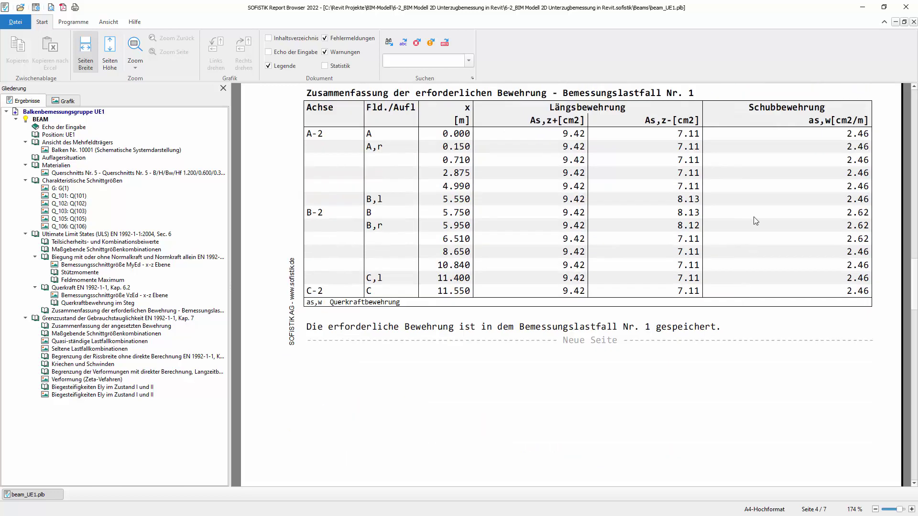
scroll(695, 279, up, 1)
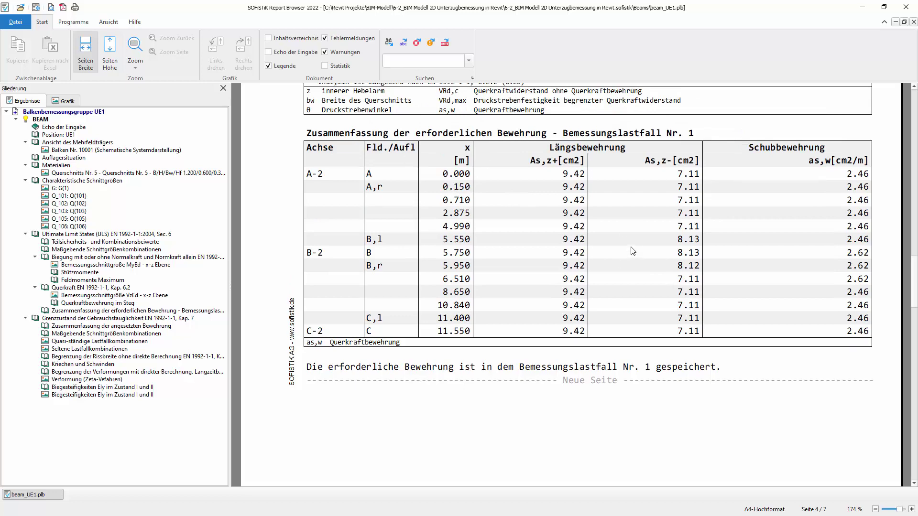
scroll(632, 250, down, 2)
scroll(631, 248, down, 2)
scroll(639, 234, down, 5)
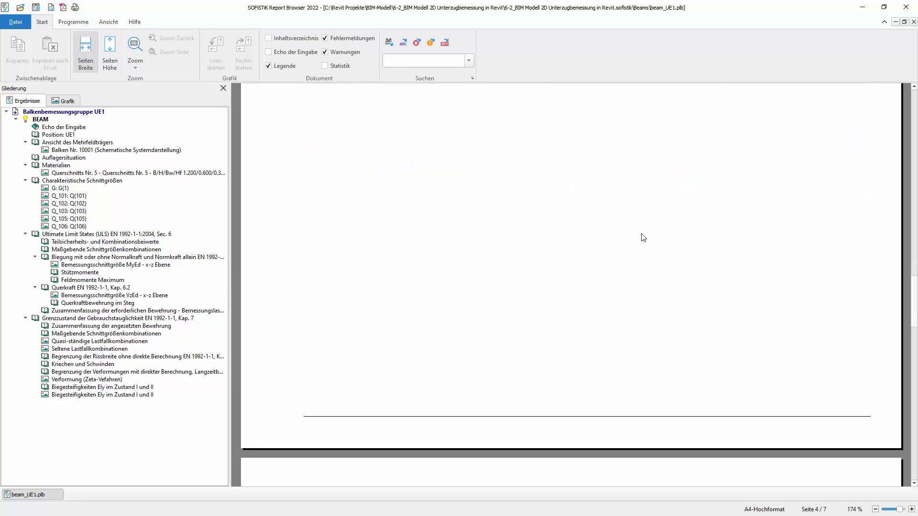
scroll(643, 237, down, 10)
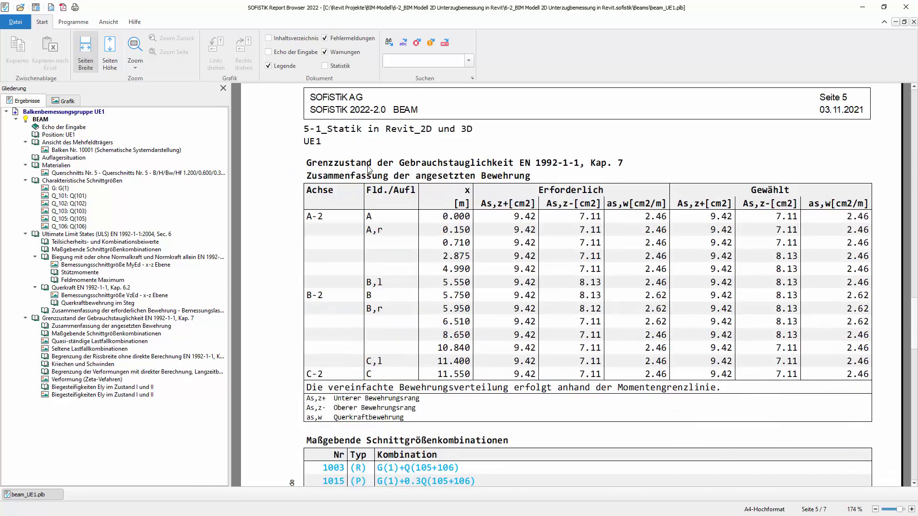
- Scroll to the page 6 Seltene Lastfallkombinationen moment diagram and the 0.4 mm crack-width table
scroll(628, 209, down, 3)
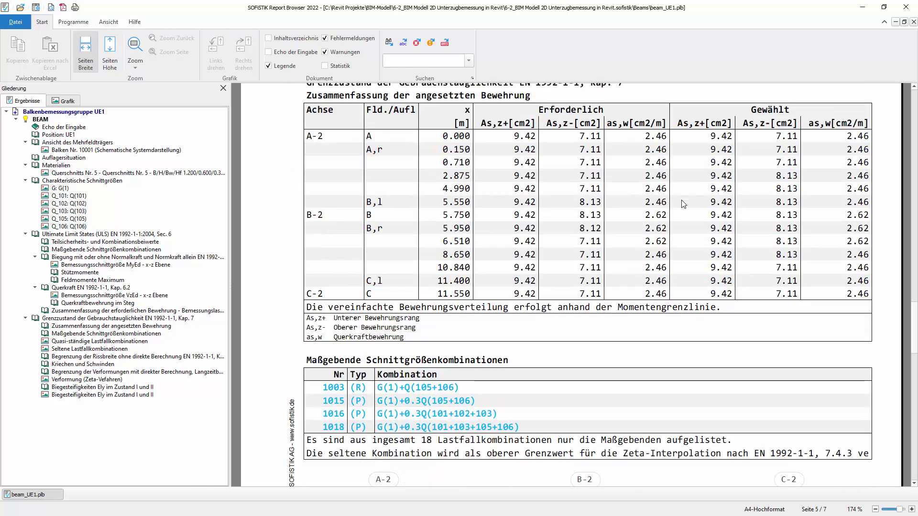
scroll(683, 204, down, 5)
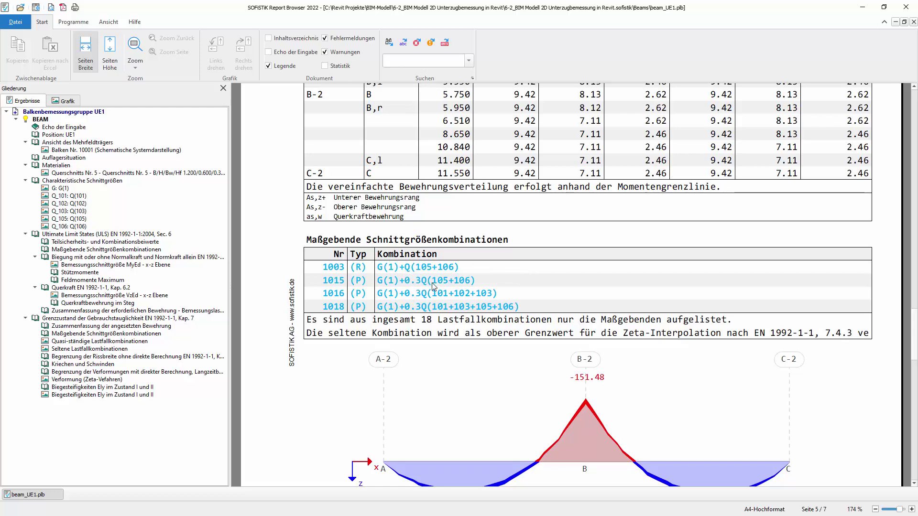
scroll(734, 268, down, 3)
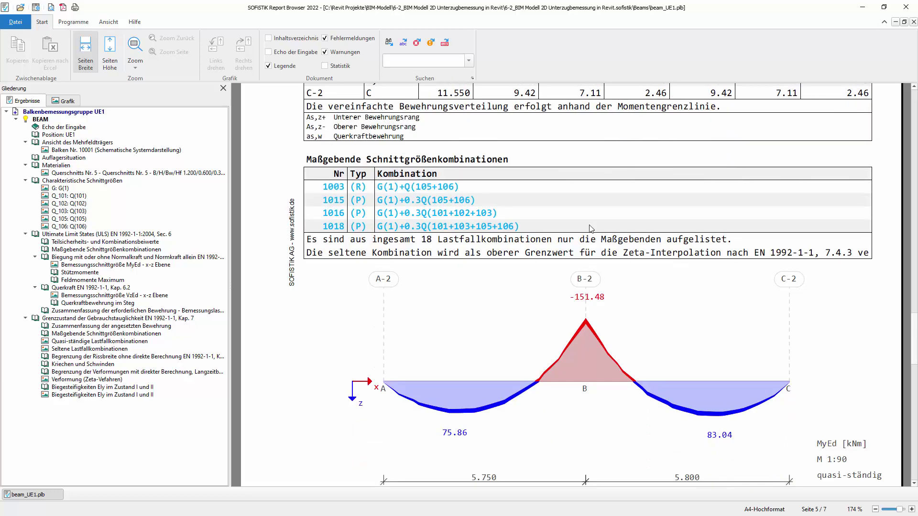
scroll(786, 255, down, 3)
scroll(720, 280, down, 1)
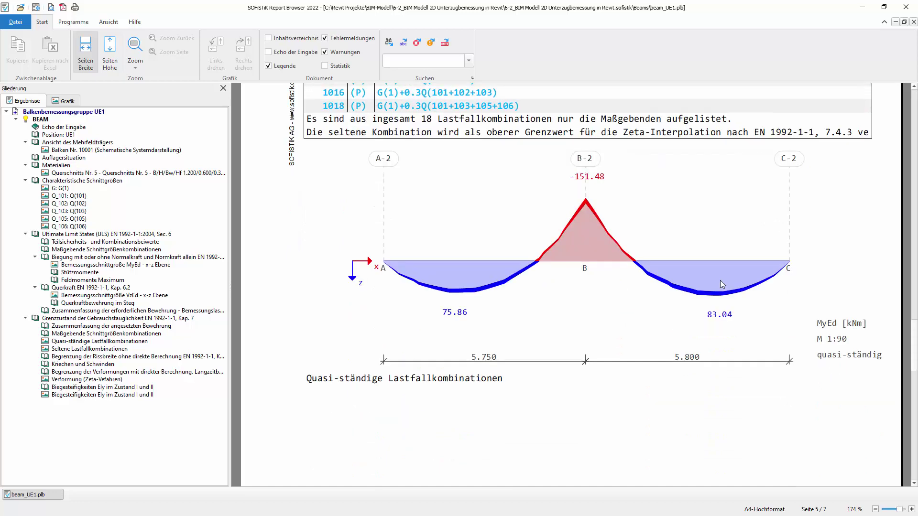
scroll(525, 335, down, 1)
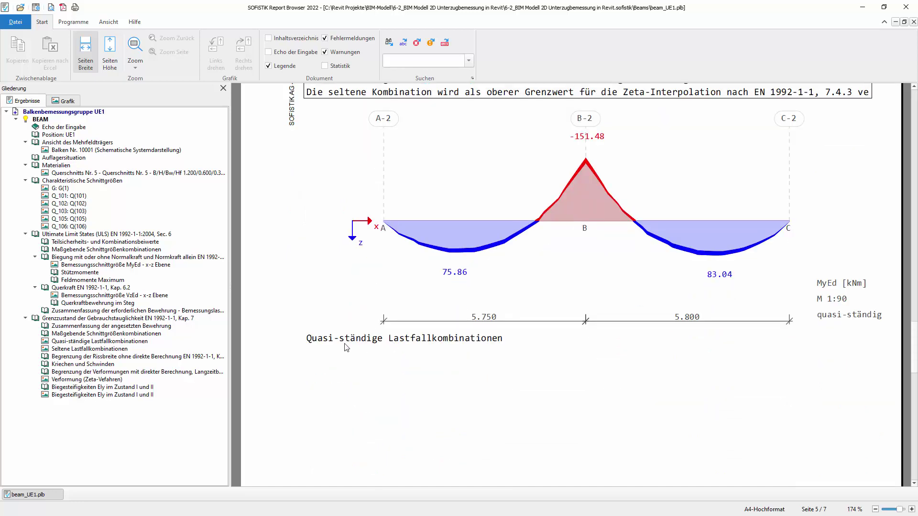
scroll(635, 323, down, 6)
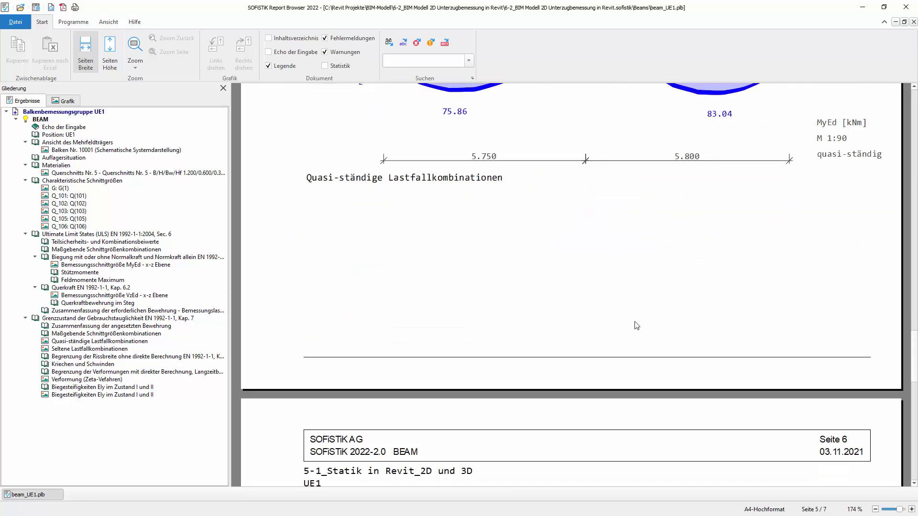
scroll(635, 323, down, 5)
scroll(644, 321, down, 4)
scroll(522, 398, down, 2)
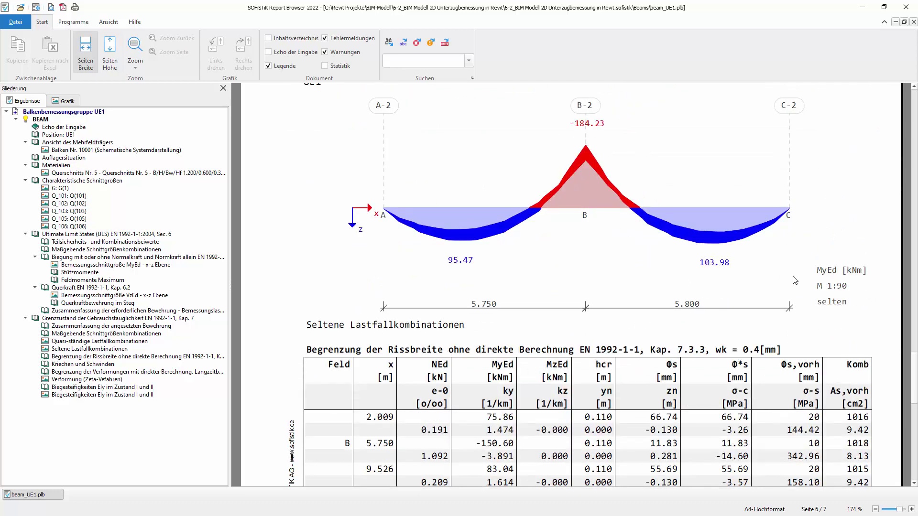
- Scroll to the creep and deflection results and highlight the load-duration factor β = 0.5
scroll(531, 283, down, 3)
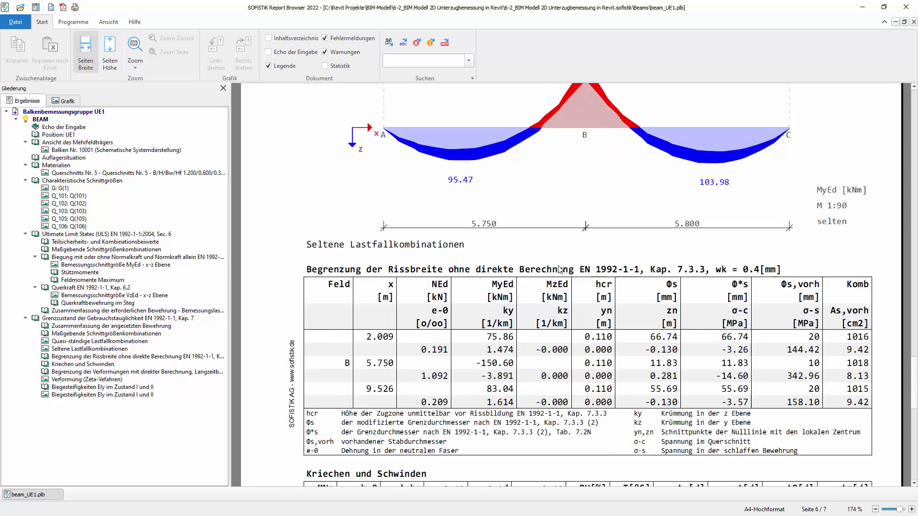
scroll(589, 263, down, 3)
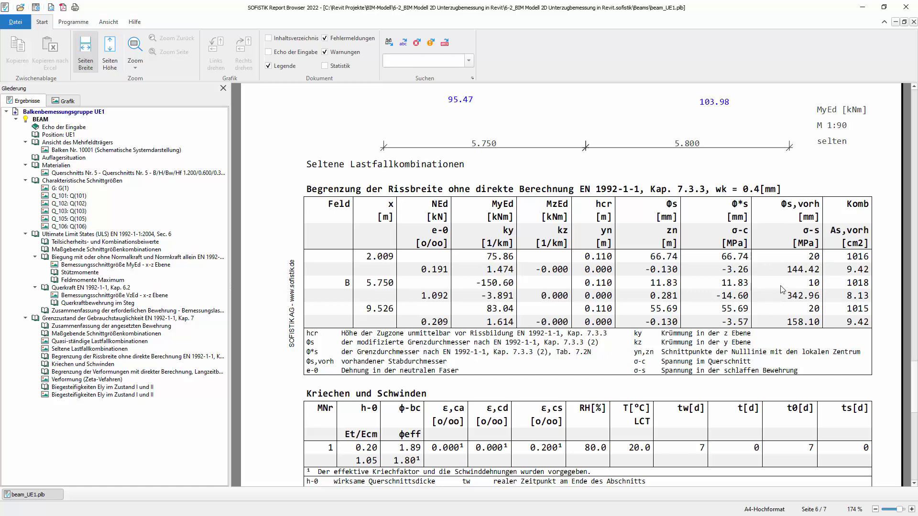
scroll(646, 258, down, 3)
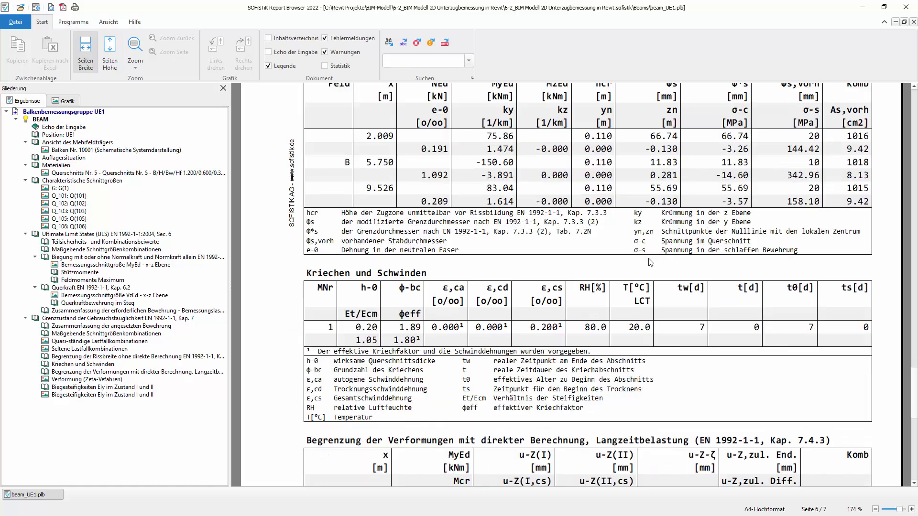
scroll(654, 263, down, 2)
scroll(653, 262, down, 1)
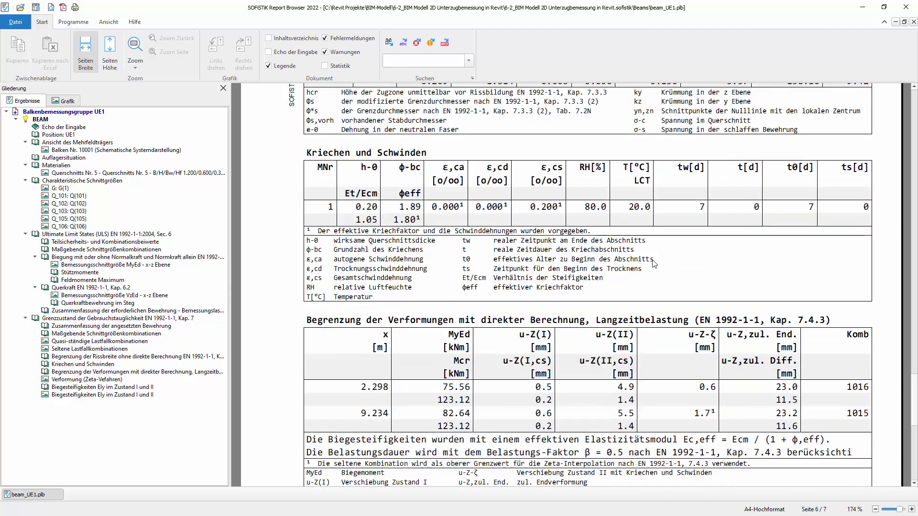
scroll(653, 263, down, 1)
scroll(654, 263, down, 1)
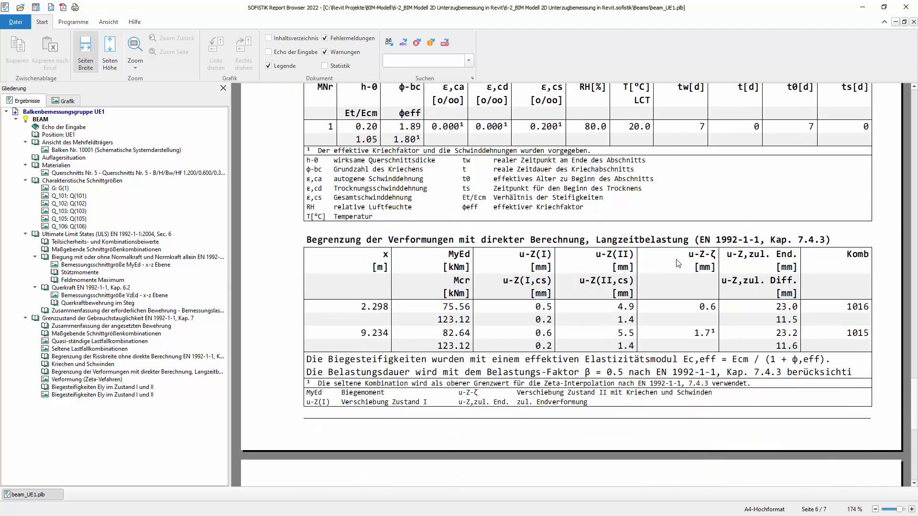
scroll(677, 263, down, 2)
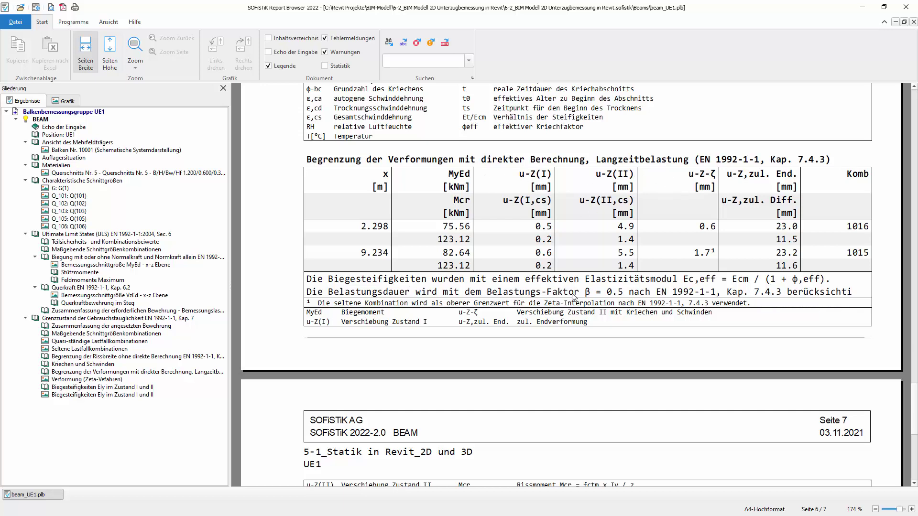
drag(564, 292, 623, 292)
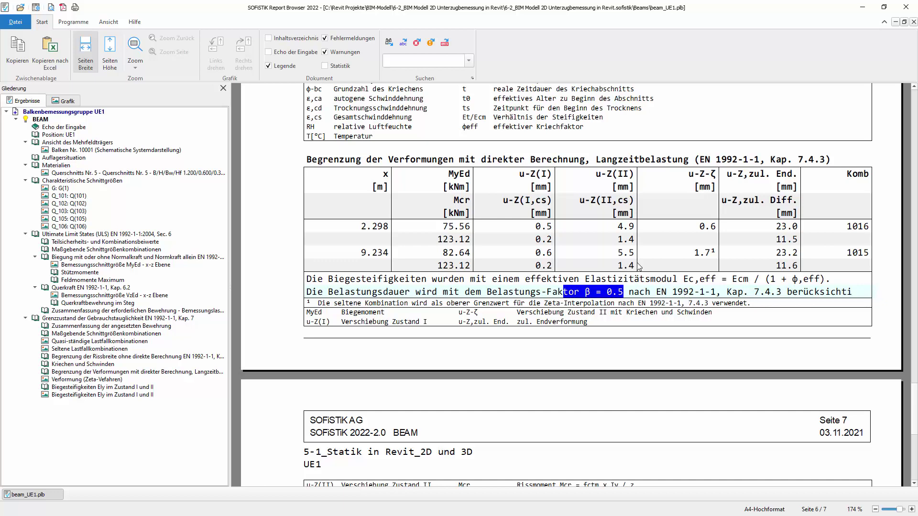
- Scroll to the EIy bending-stiffness diagram at the report's end, then close the Report Browser
scroll(638, 267, down, 1)
scroll(638, 266, down, 2)
scroll(639, 266, down, 1)
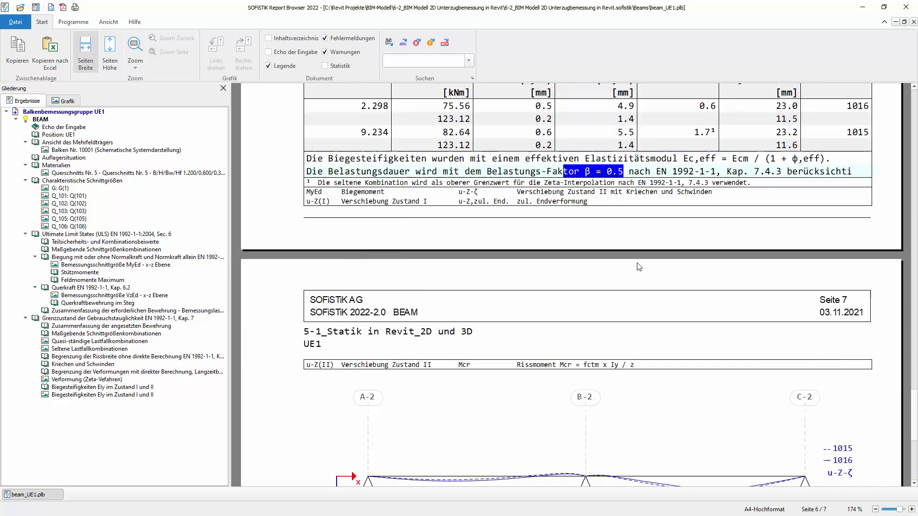
scroll(638, 267, down, 3)
scroll(638, 266, down, 3)
scroll(638, 266, down, 2)
scroll(638, 267, down, 1)
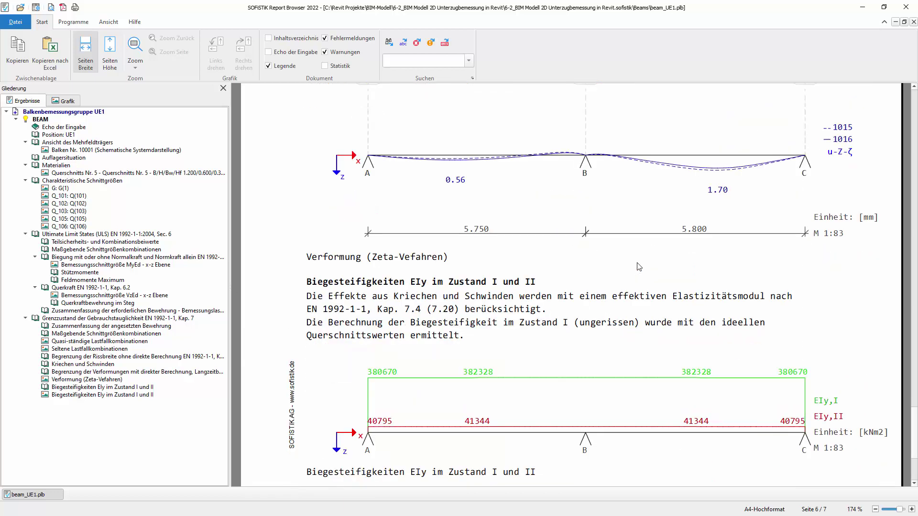
scroll(638, 266, down, 2)
scroll(638, 266, down, 4)
scroll(647, 282, down, 1)
scroll(647, 282, down, 3)
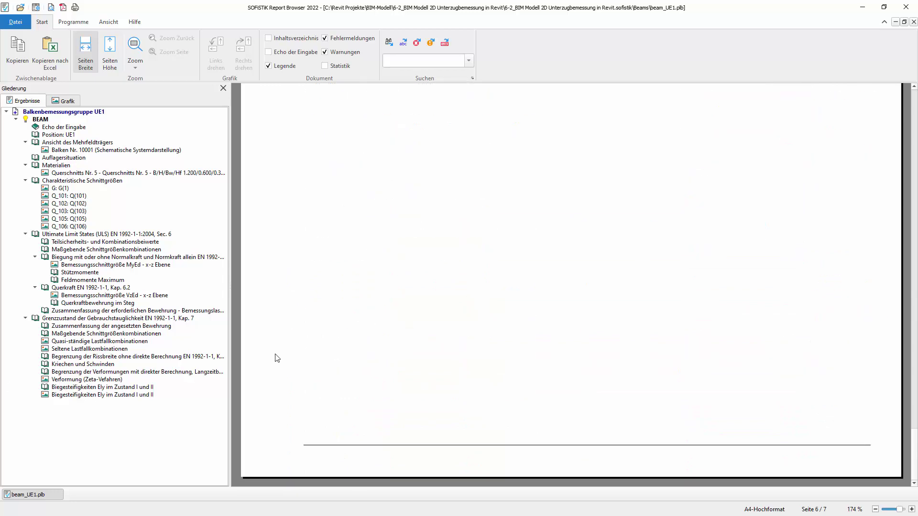
click(905, 7)
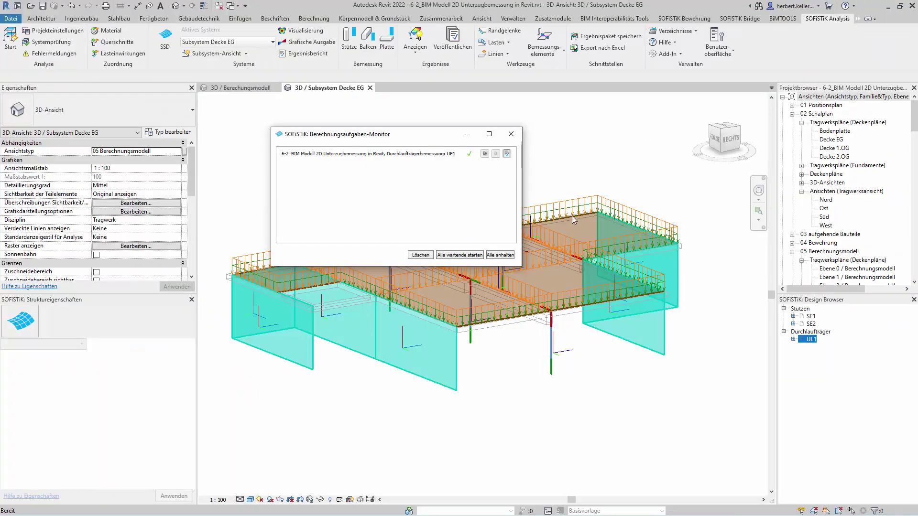
- Close the analysis task monitor and expand UE1 in the SOFiSTiK Design Browser to list its members
click(512, 137)
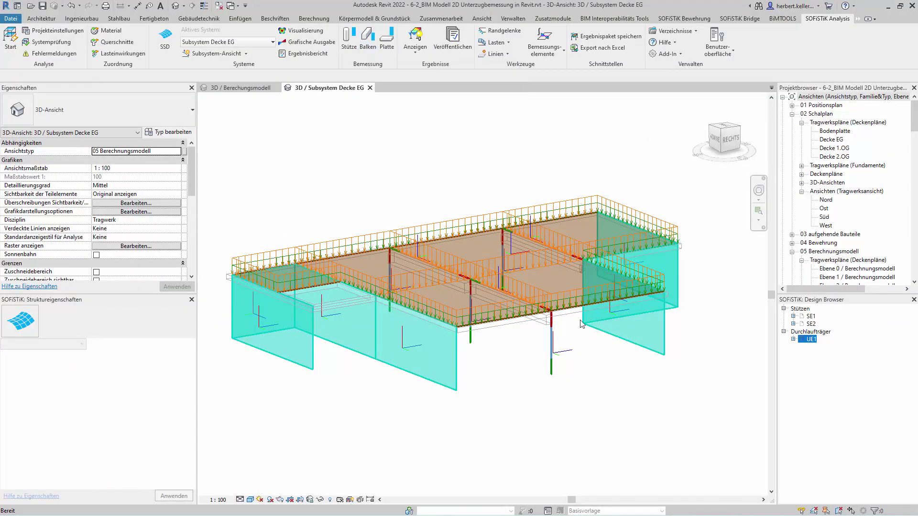
click(792, 339)
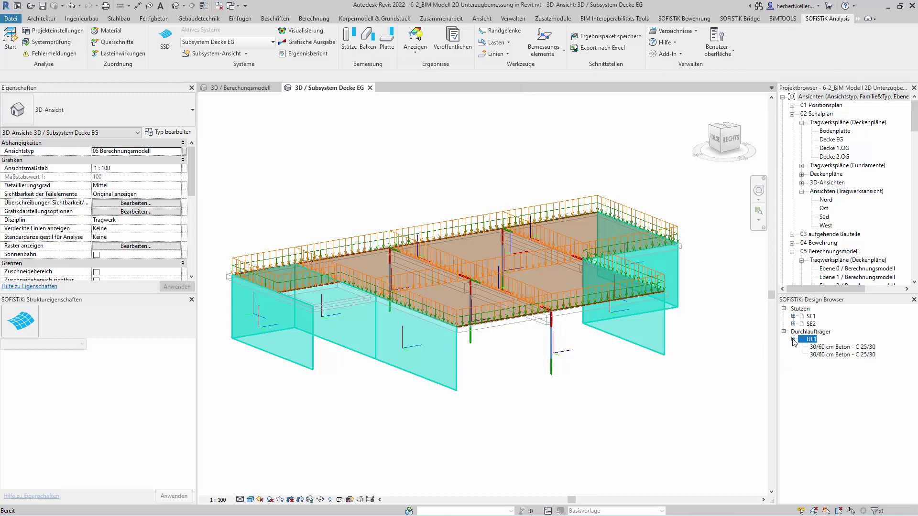
click(834, 347)
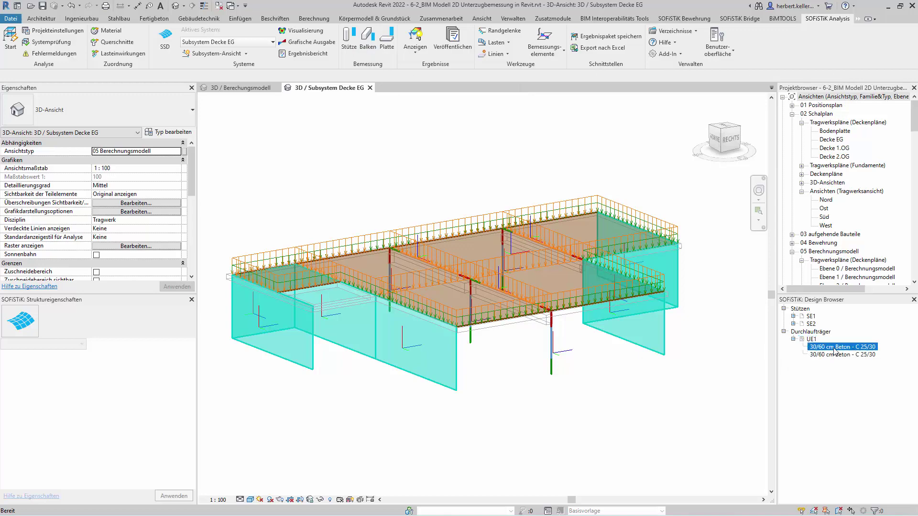
- Highlight both 30/60 cm C 25/30 UE1 members in the 3D model, then clear the selection
right_click(834, 353)
click(856, 357)
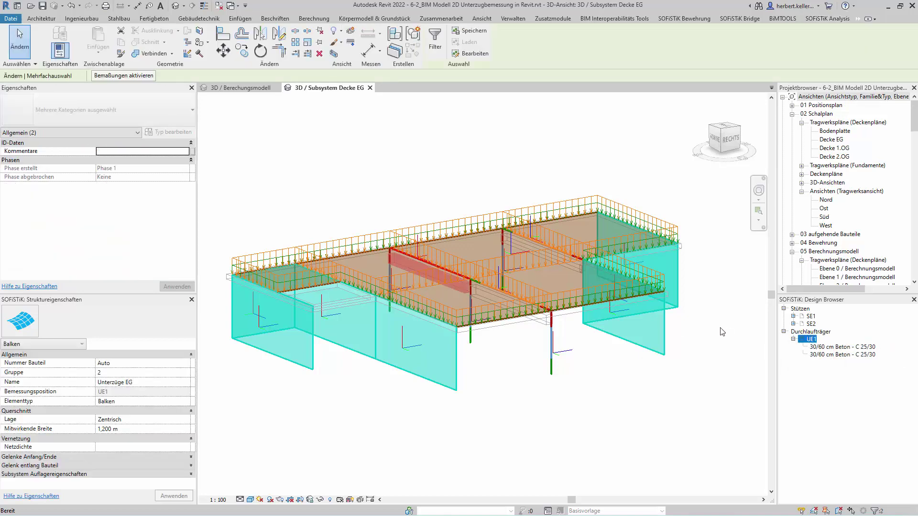
right_click(836, 355)
click(855, 361)
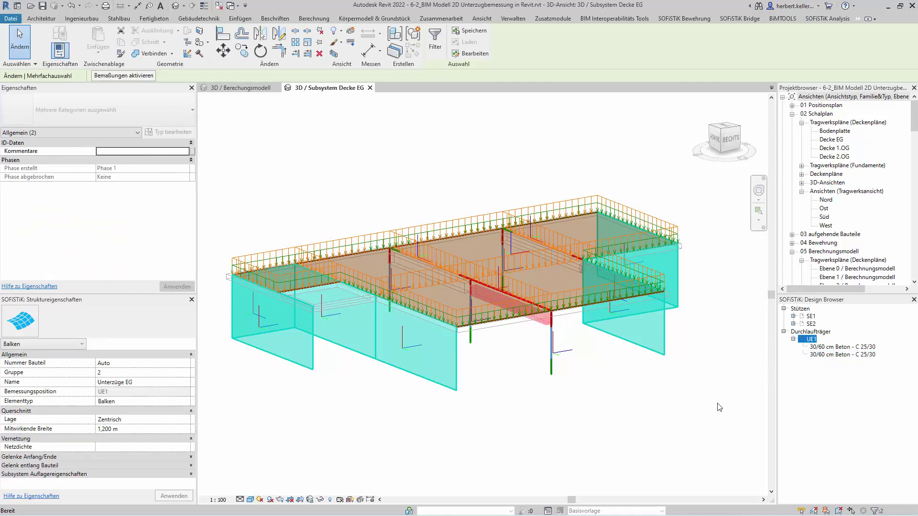
click(666, 434)
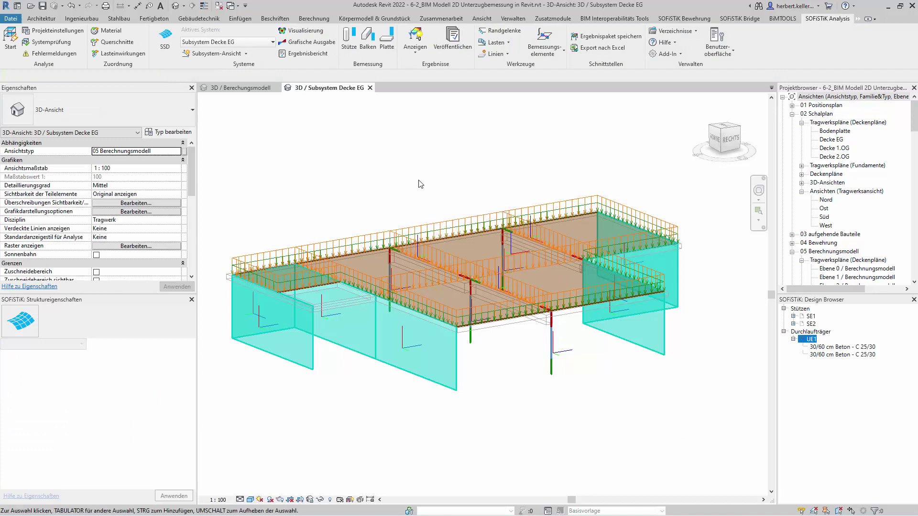
click(388, 45)
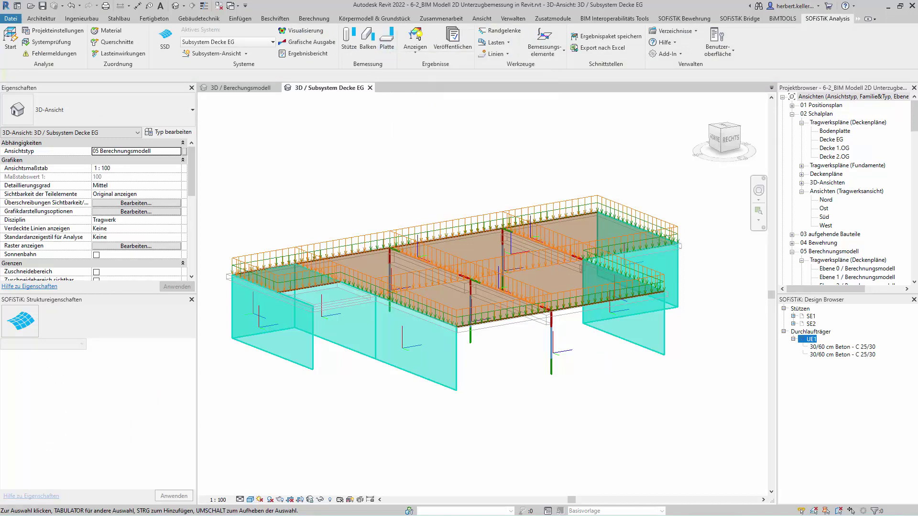